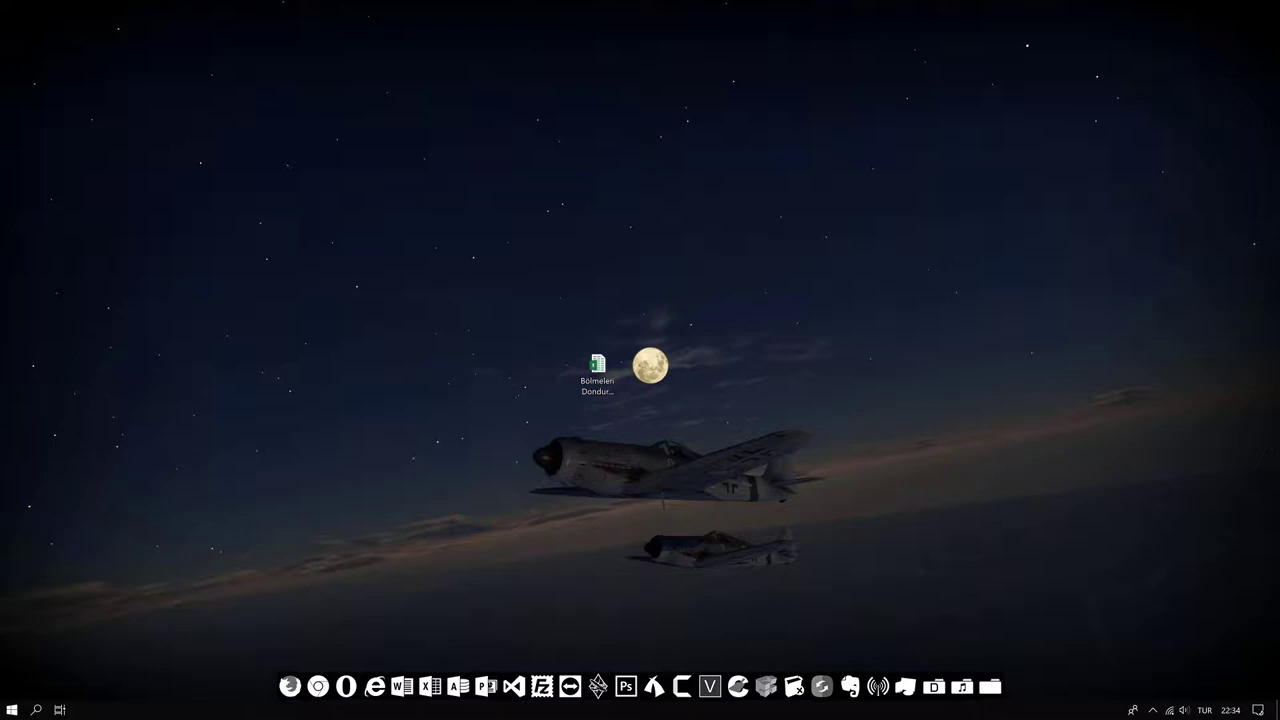
# Select the Bölmeleri Dondurma 01.xlsx file icon on the Windows desktop
pyautogui.click(598, 366)
pyautogui.moveTo(598, 366)
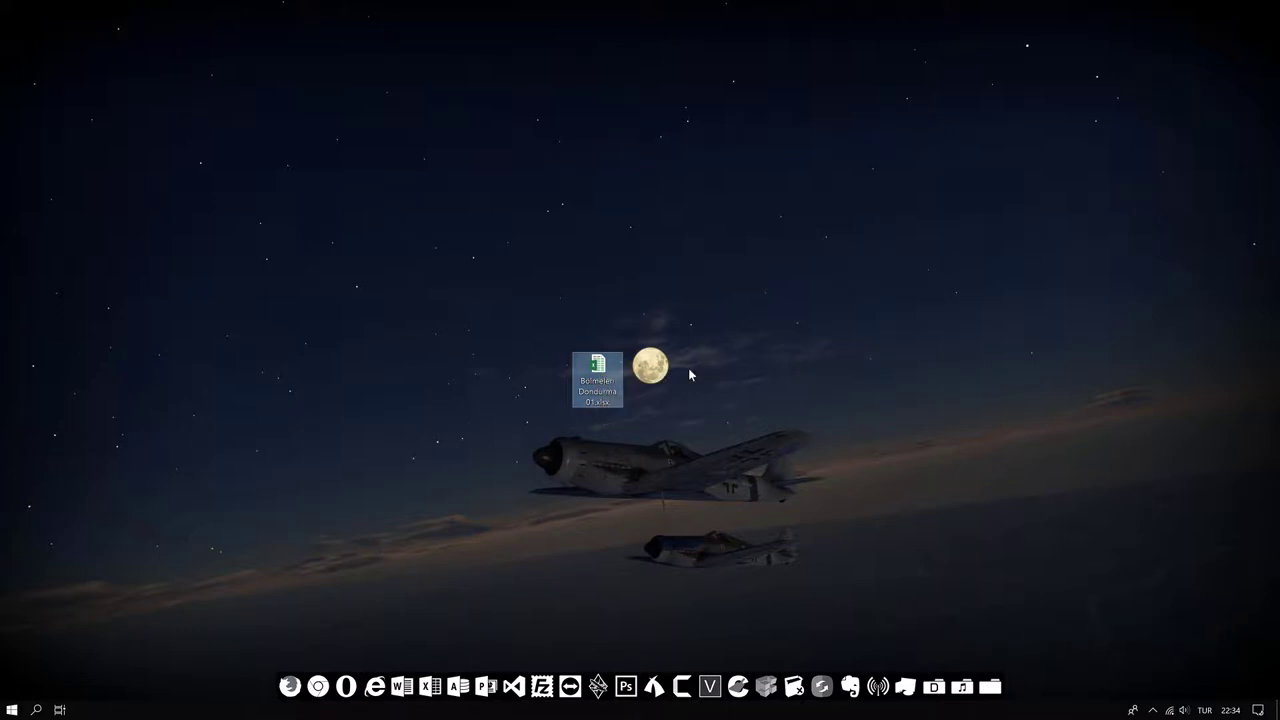
# Open Bölmeleri Dondurma 01.xlsx in Excel and scroll down through the sales records
pyautogui.doubleClick(596, 376)
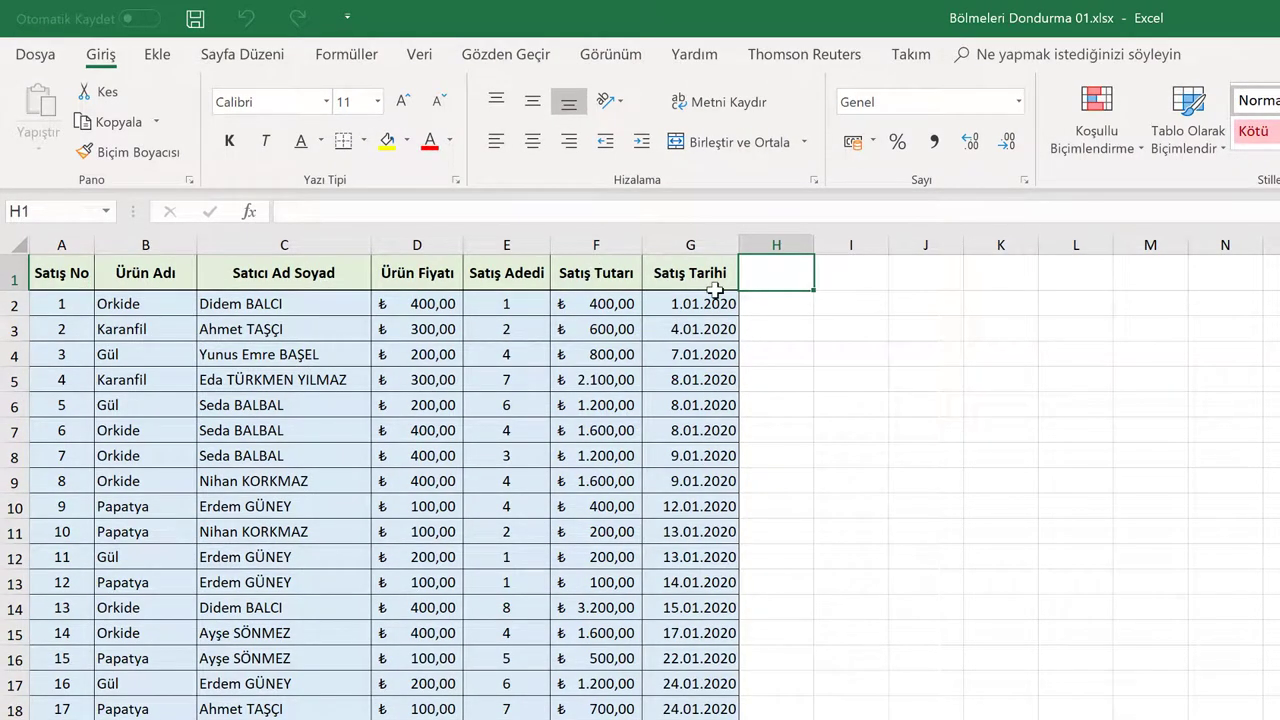
pyautogui.scroll(-6, 449, 346)
pyautogui.scroll(-3, 449, 346)
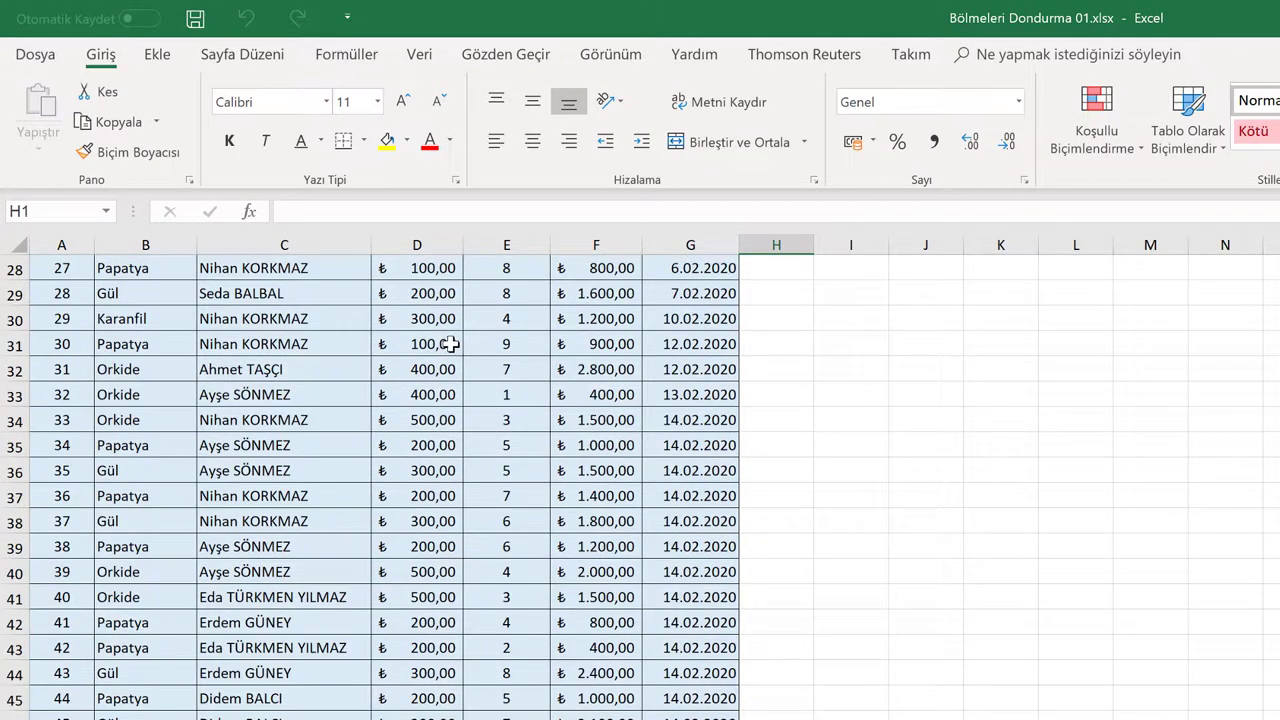
pyautogui.scroll(-10, 449, 346)
pyautogui.scroll(-2, 428, 303)
pyautogui.scroll(-1, 428, 303)
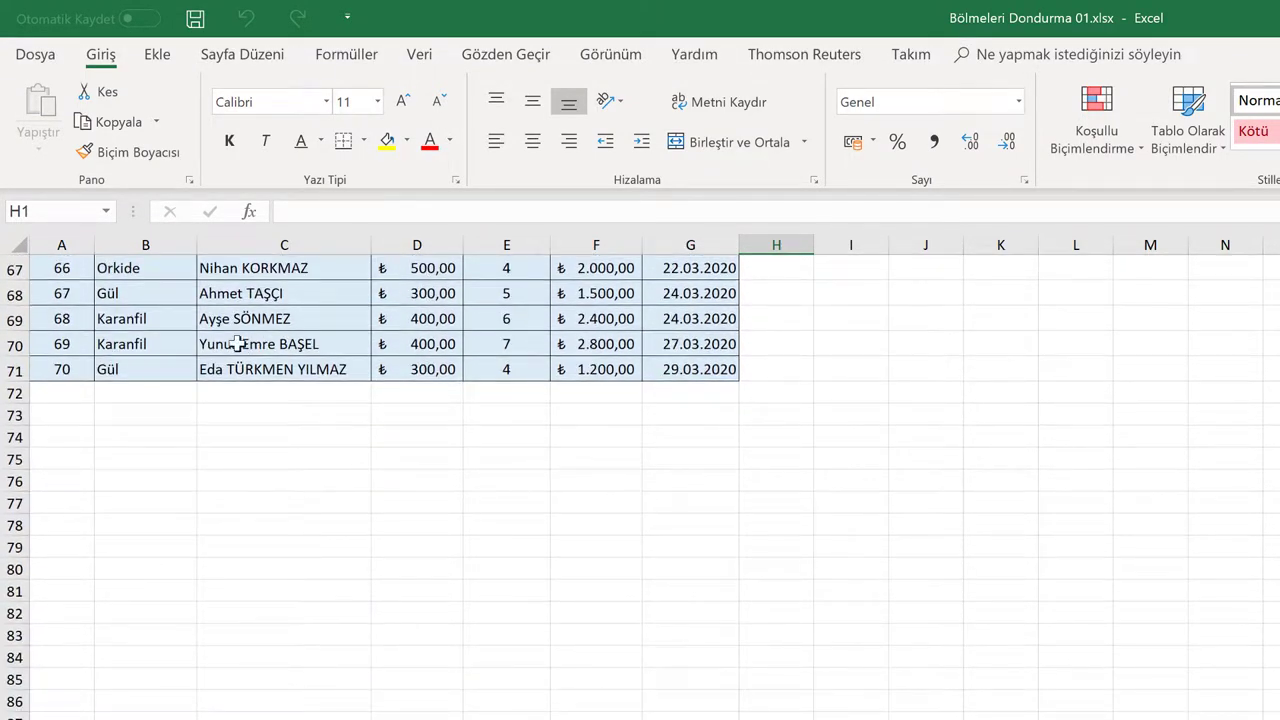
pyautogui.scroll(7, 355, 357)
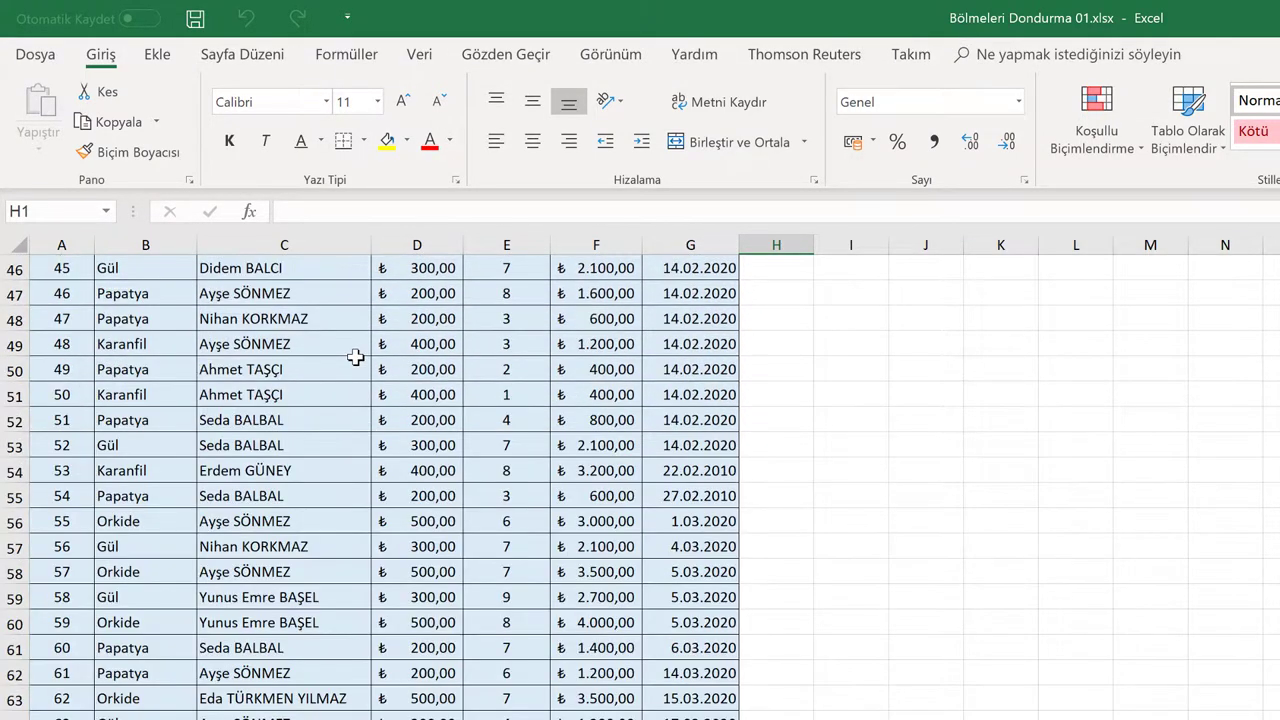
pyautogui.scroll(7, 355, 357)
pyautogui.scroll(8, 355, 357)
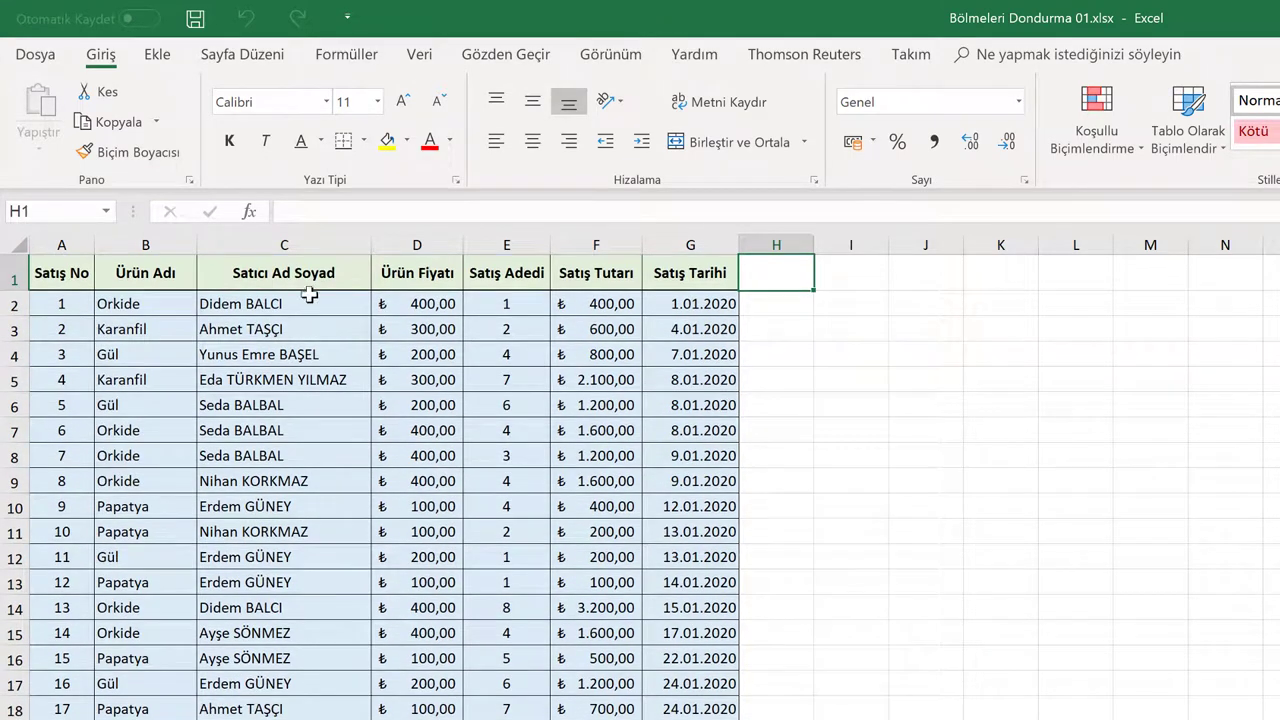
pyautogui.scroll(-2, 340, 312)
pyautogui.scroll(-2, 366, 316)
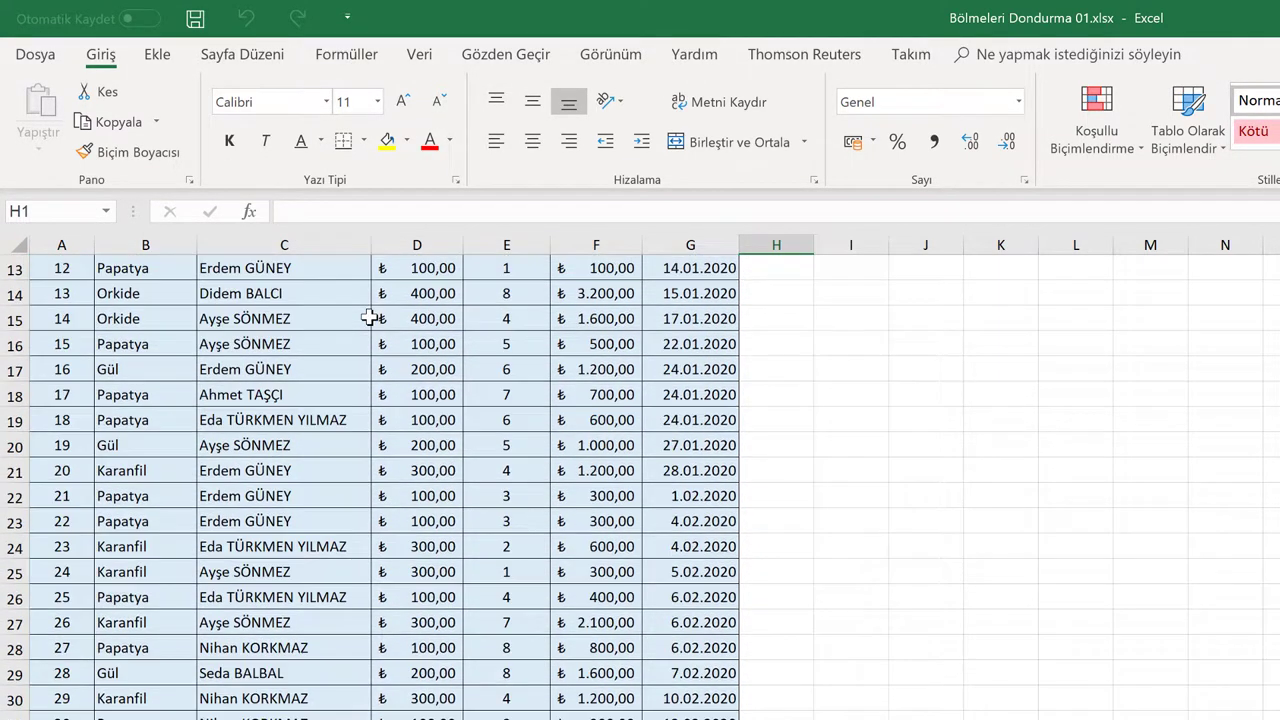
pyautogui.scroll(-3, 368, 316)
pyautogui.scroll(-5, 370, 316)
pyautogui.scroll(-1, 372, 314)
pyautogui.scroll(-3, 377, 309)
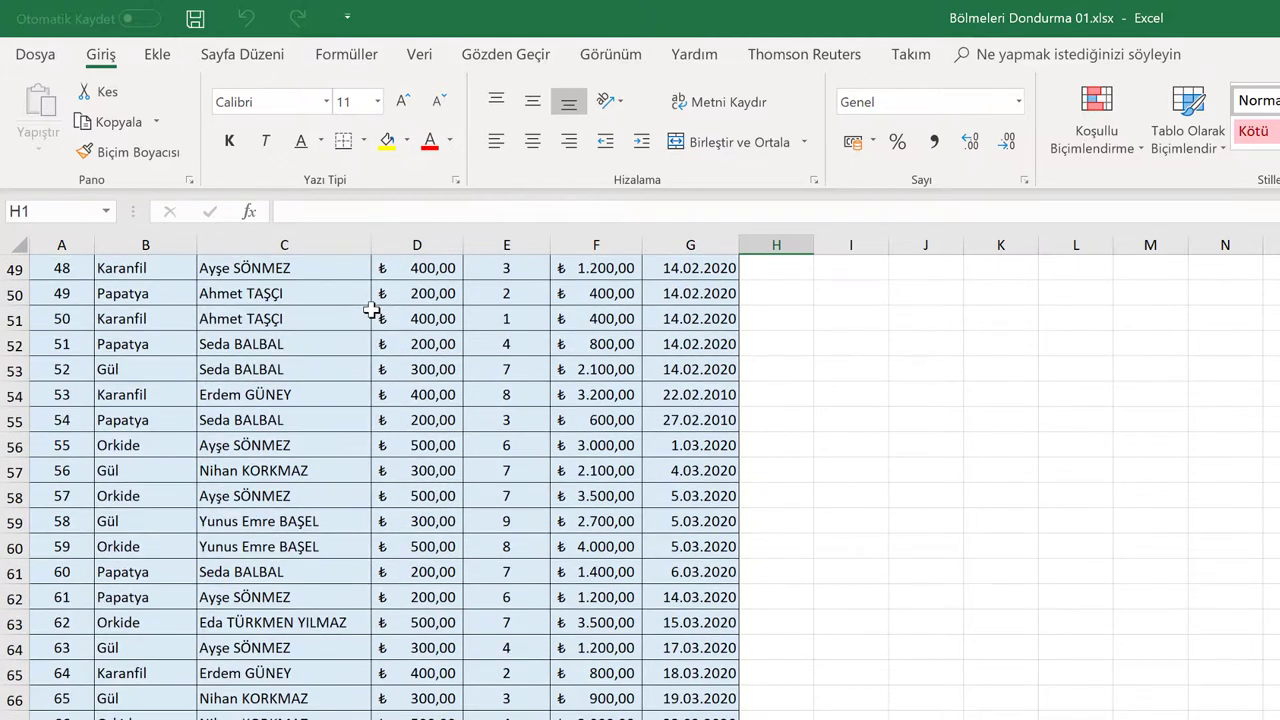
pyautogui.scroll(-3, 377, 300)
pyautogui.scroll(-2, 377, 291)
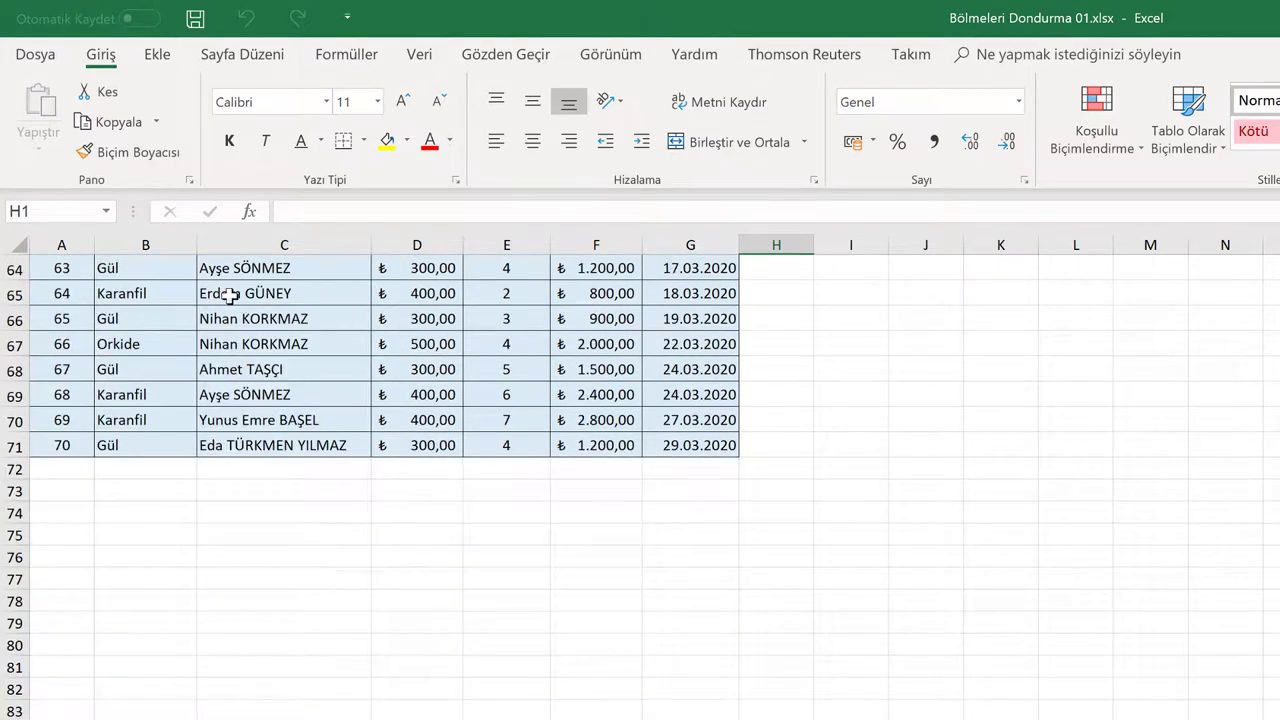
# Inspect the seller, price and total formula in row 64, then return to the top and select H1
pyautogui.click(297, 268)
pyautogui.click(429, 267)
pyautogui.click(597, 270)
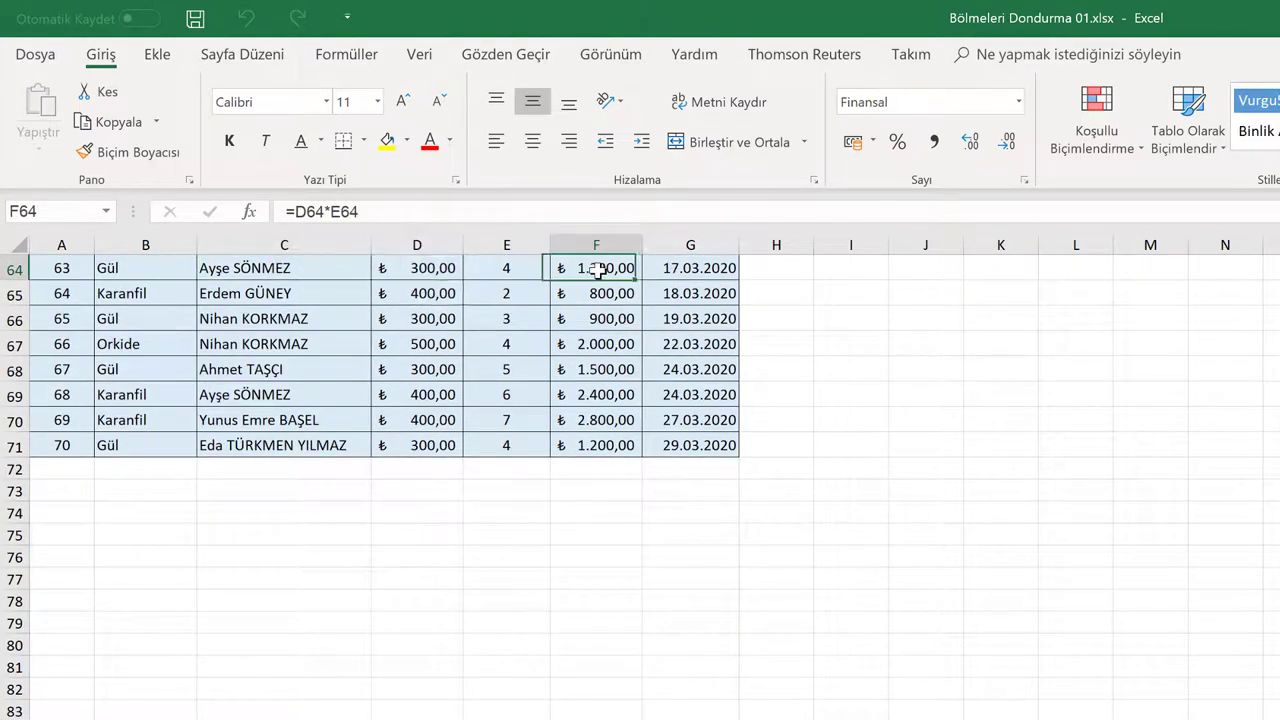
pyautogui.scroll(7, 531, 337)
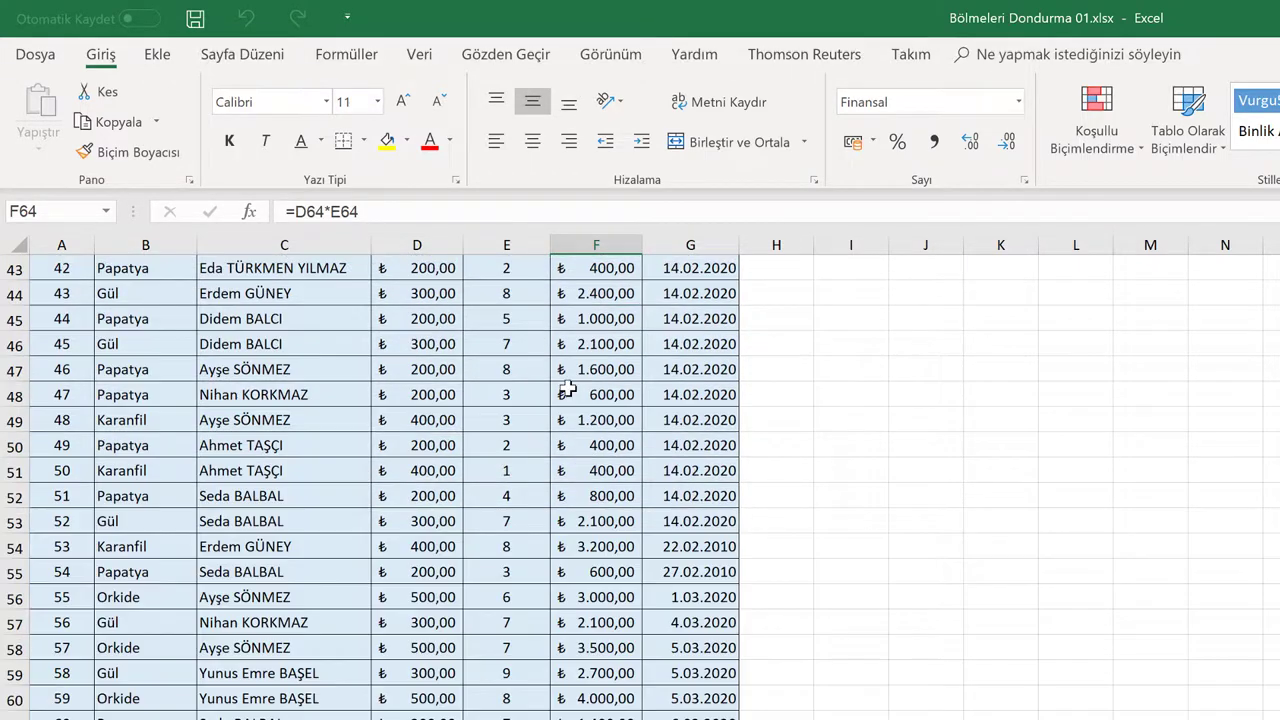
pyautogui.scroll(14, 567, 390)
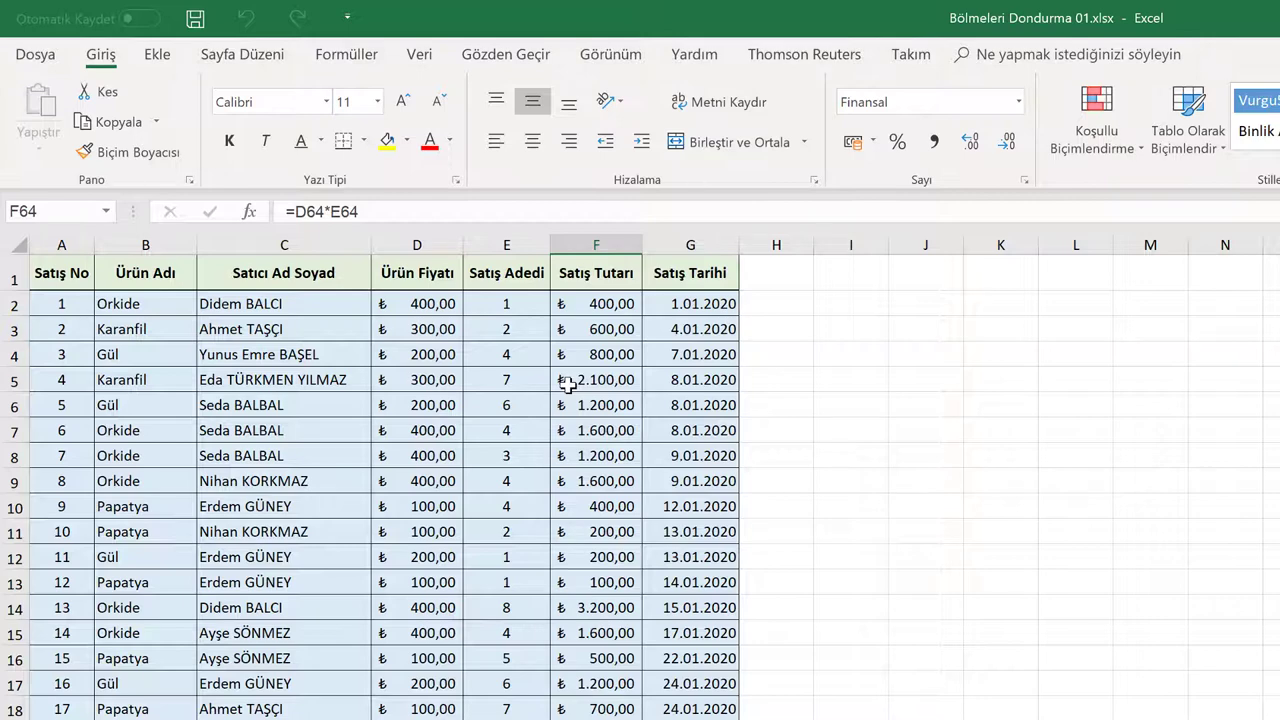
pyautogui.click(14, 276)
pyautogui.click(369, 322)
pyautogui.moveTo(369, 322); pyautogui.dragTo(358, 329)
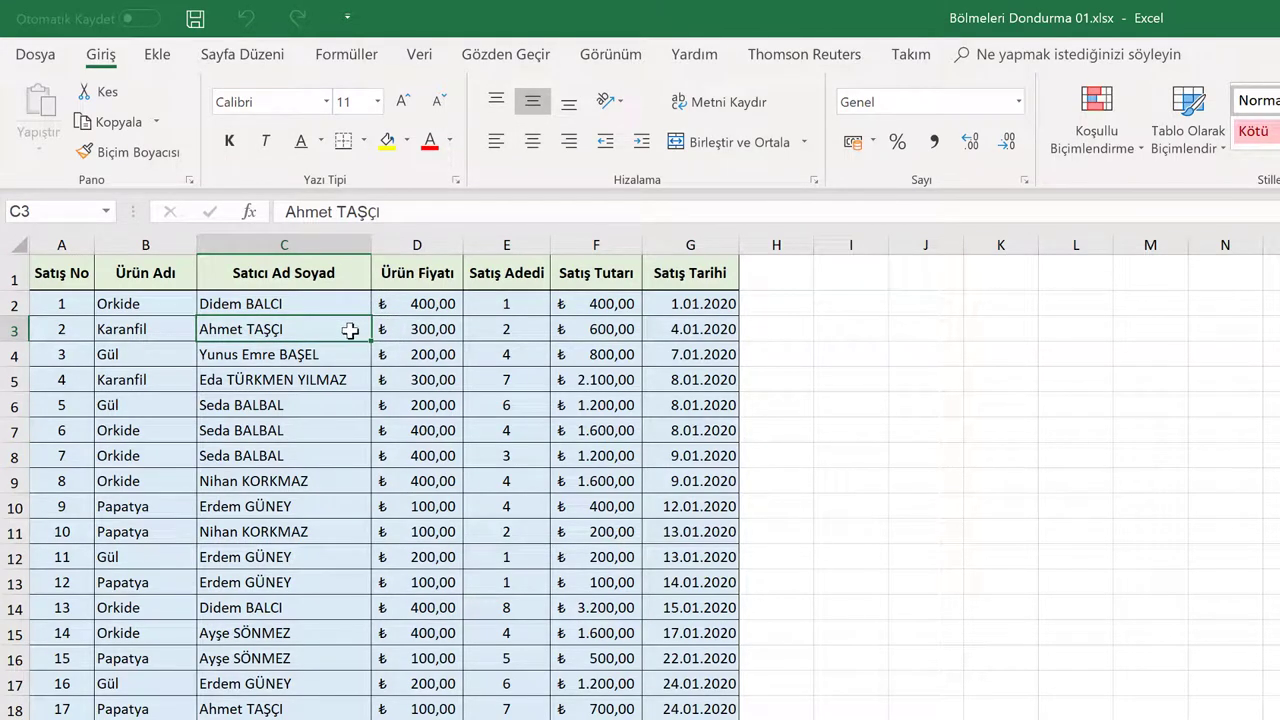
pyautogui.click(791, 276)
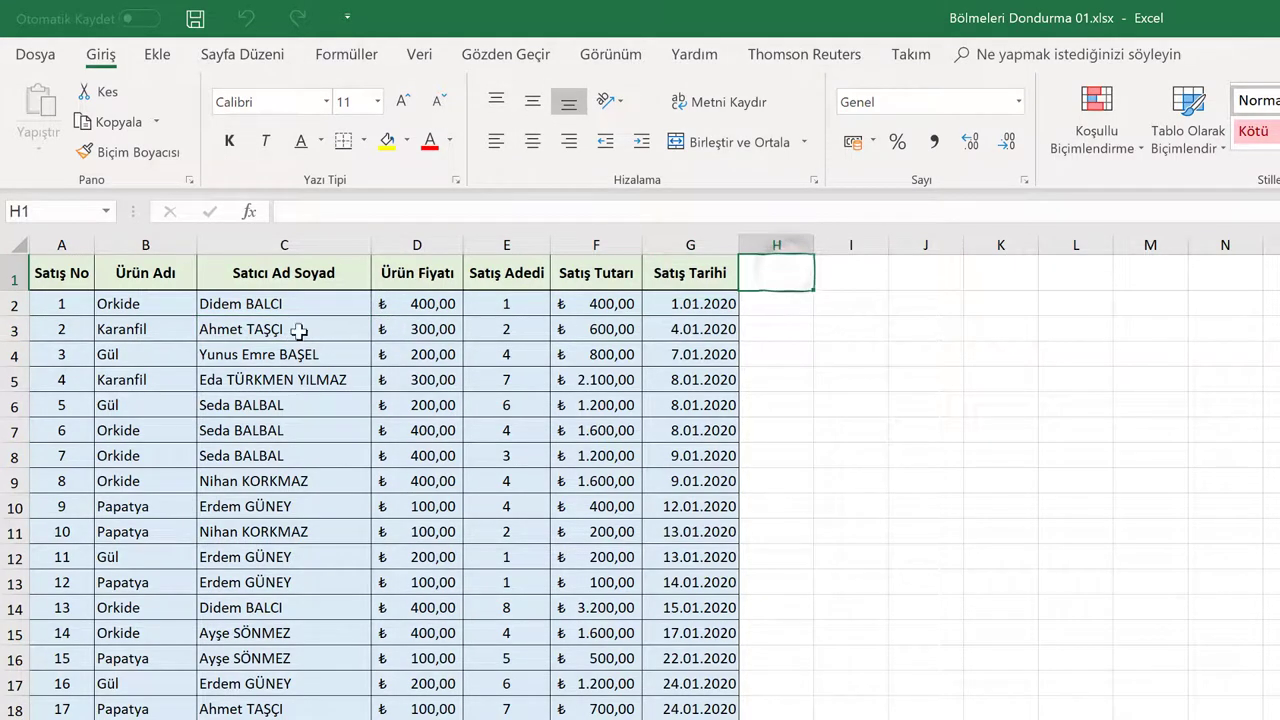
# Freeze the top row using View > Freeze Panes > Freeze Top Row (Üst Satırı Dondur)
pyautogui.click(617, 60)
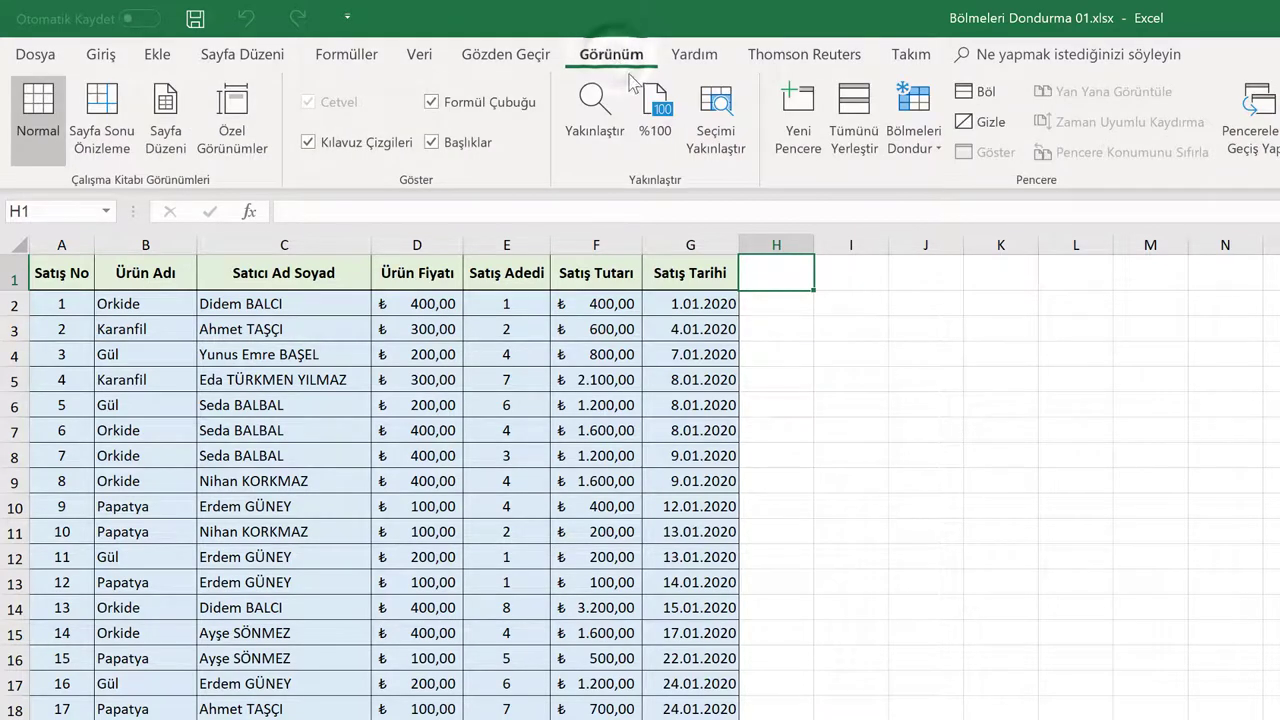
pyautogui.click(925, 152)
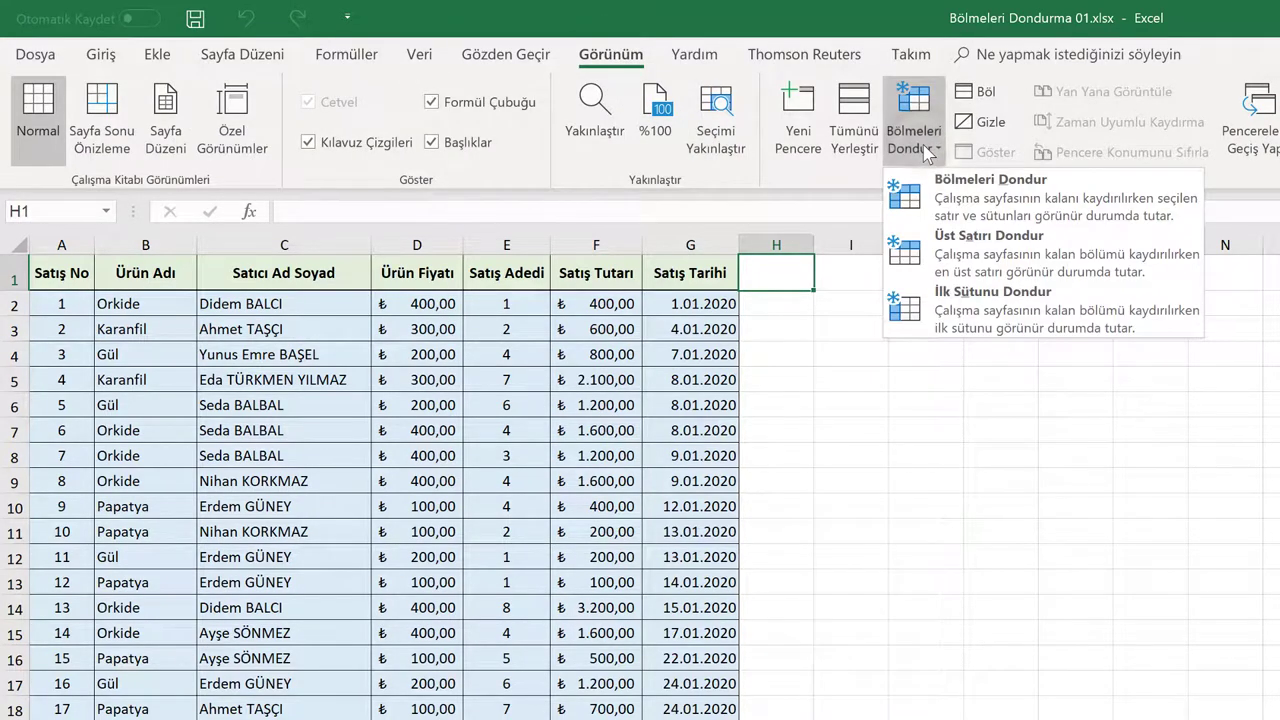
pyautogui.click(960, 256)
pyautogui.click(700, 328)
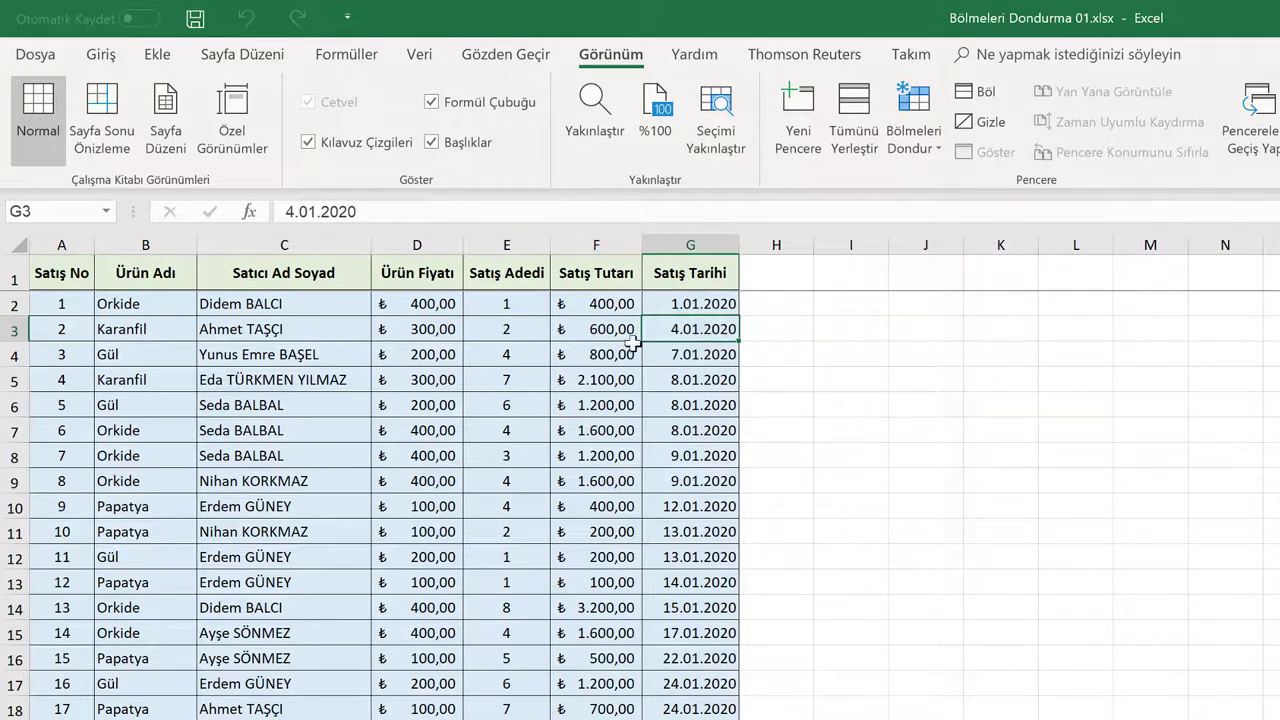
# Scroll down to row 68, checking the price and total formula while the header stays visible
pyautogui.scroll(-1, 567, 333)
pyautogui.scroll(-1, 568, 330)
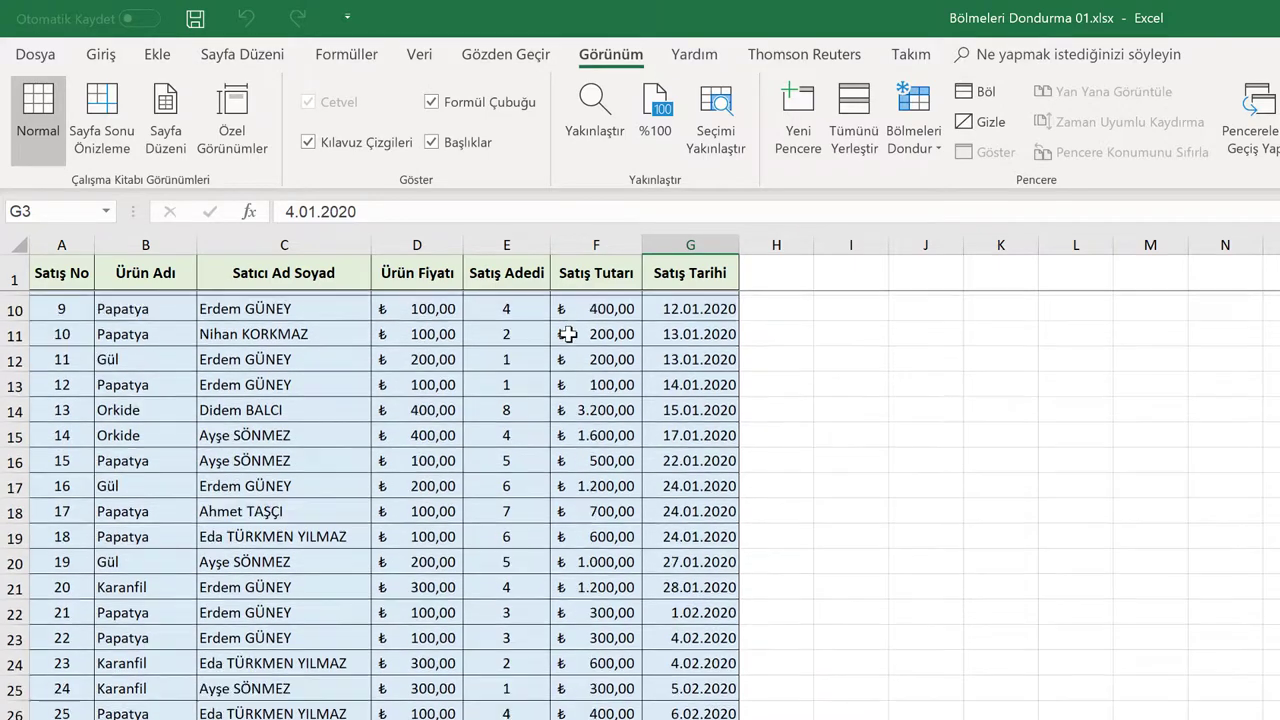
pyautogui.scroll(-1, 569, 328)
pyautogui.scroll(-2, 571, 325)
pyautogui.scroll(-5, 571, 324)
pyautogui.scroll(-5, 571, 323)
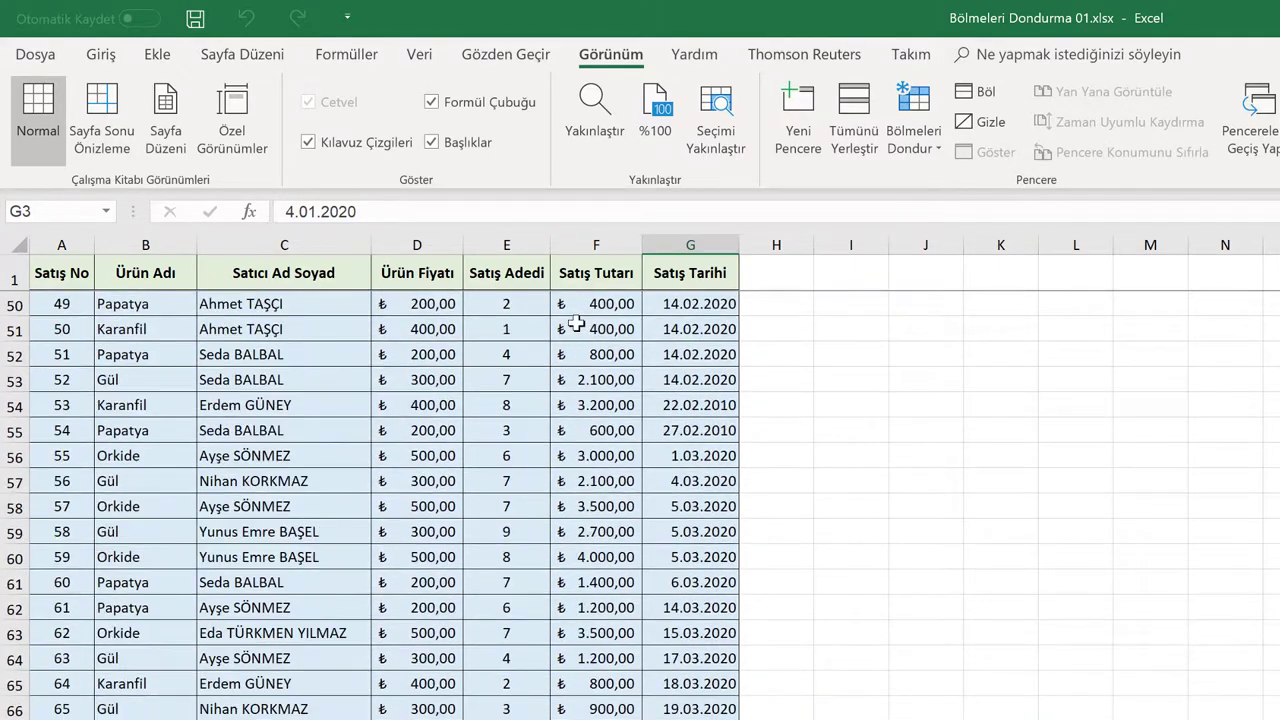
pyautogui.scroll(-3, 571, 322)
pyautogui.scroll(-3, 571, 321)
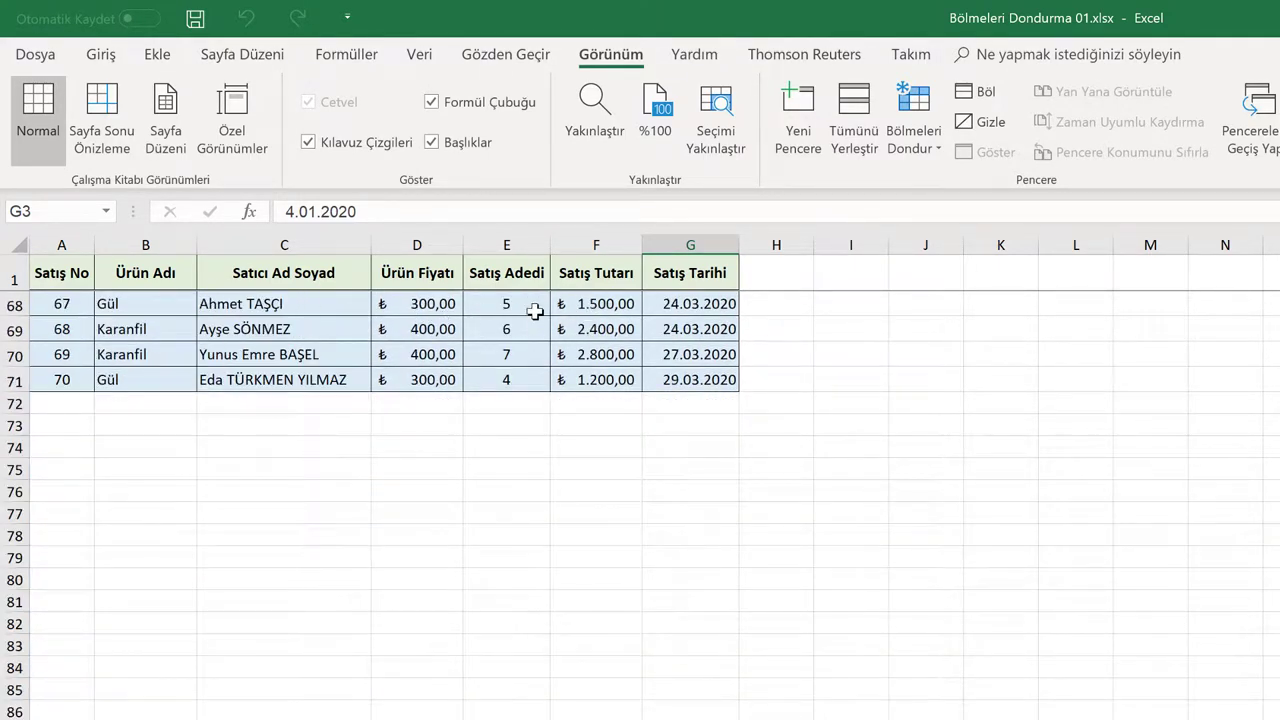
pyautogui.click(416, 277)
pyautogui.click(422, 303)
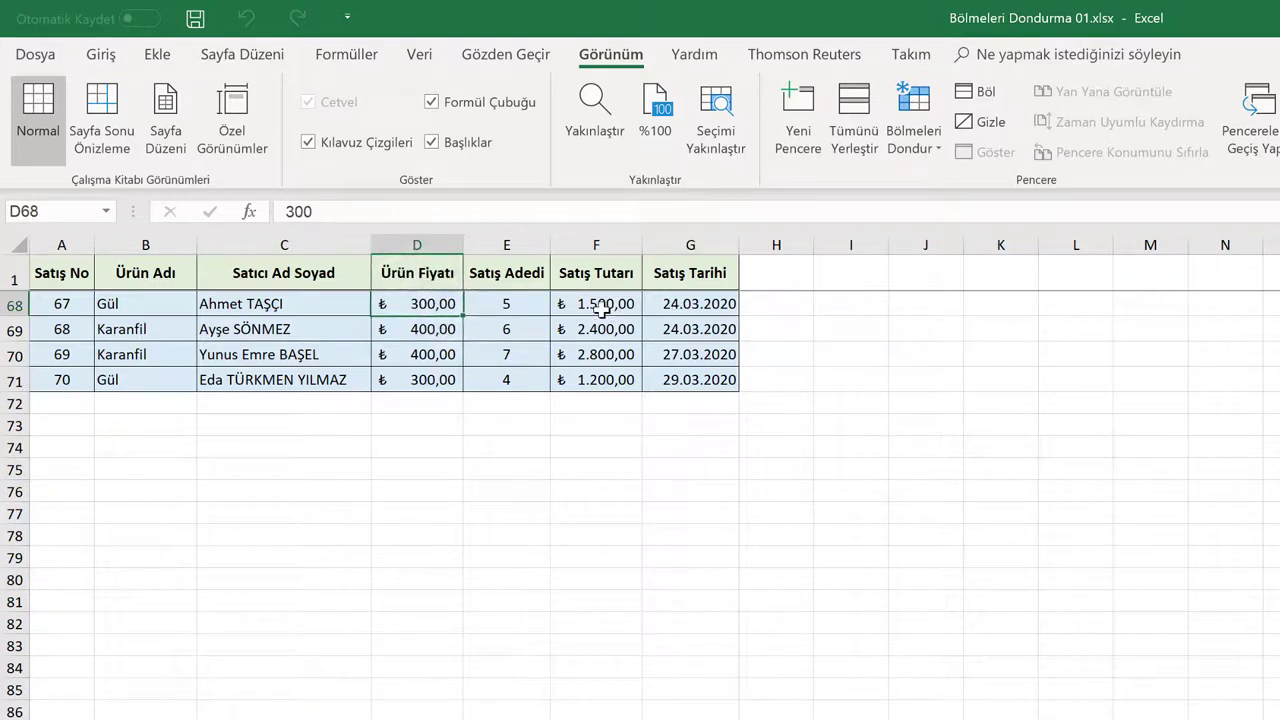
pyautogui.click(601, 308)
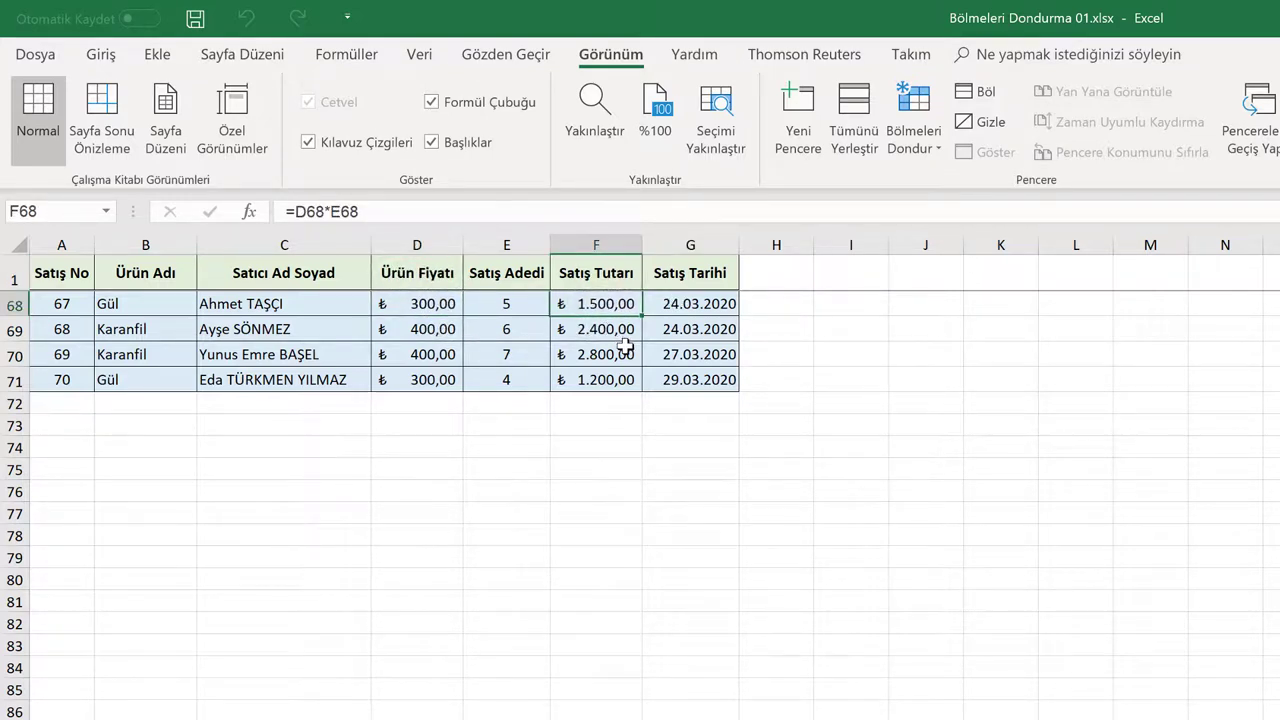
pyautogui.scroll(1, 651, 371)
pyautogui.scroll(5, 651, 371)
pyautogui.scroll(16, 650, 370)
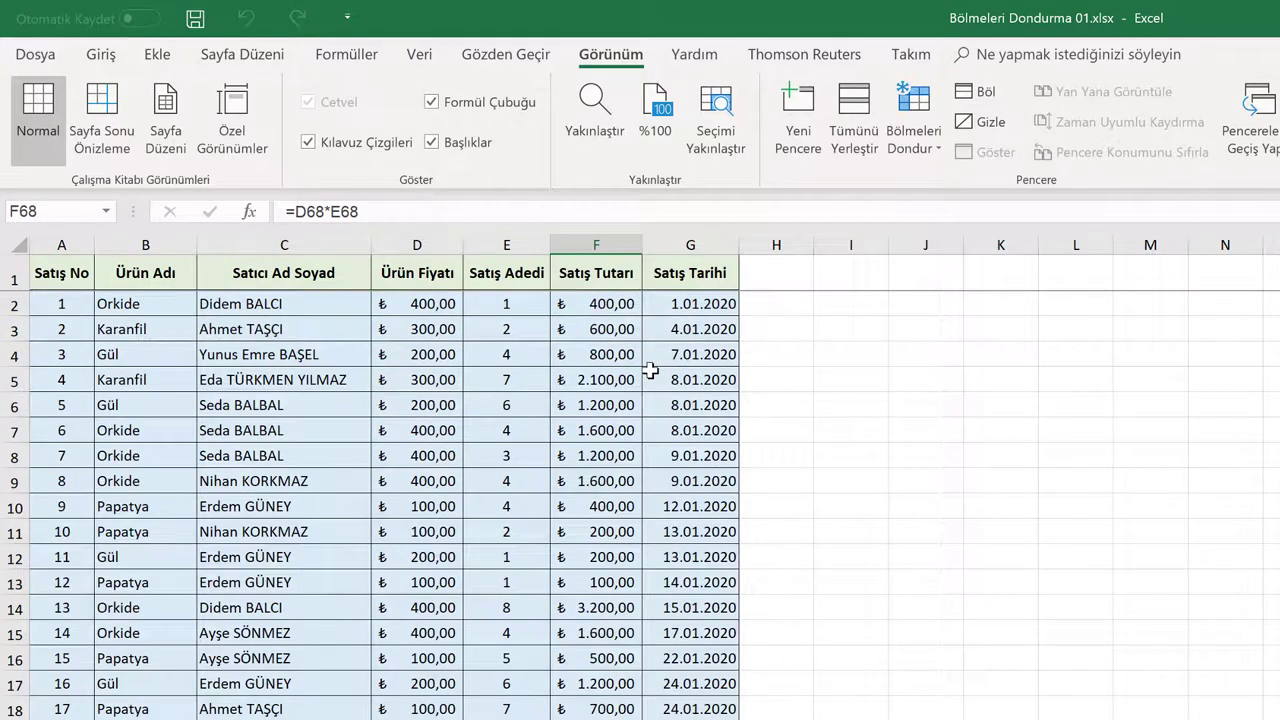
pyautogui.scroll(-5, 640, 355)
pyautogui.scroll(-3, 640, 350)
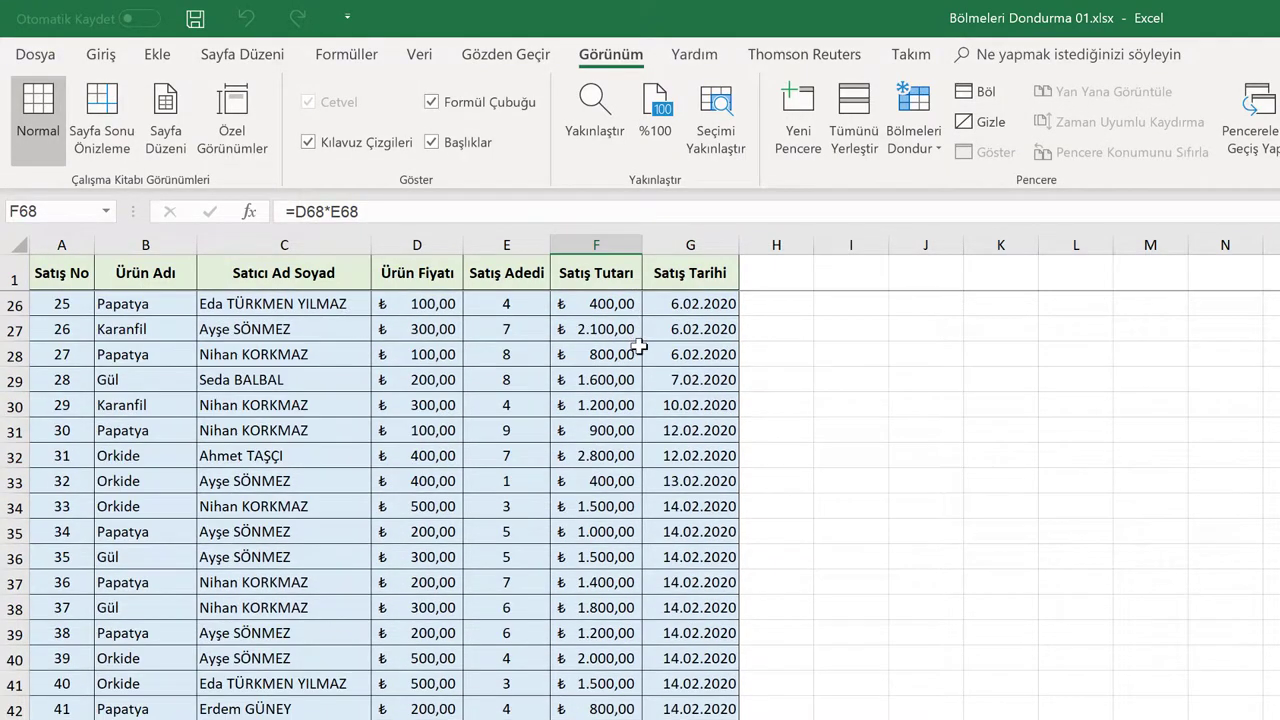
pyautogui.scroll(-4, 640, 345)
pyautogui.scroll(-3, 635, 320)
pyautogui.scroll(-1, 634, 316)
pyautogui.scroll(-5, 630, 305)
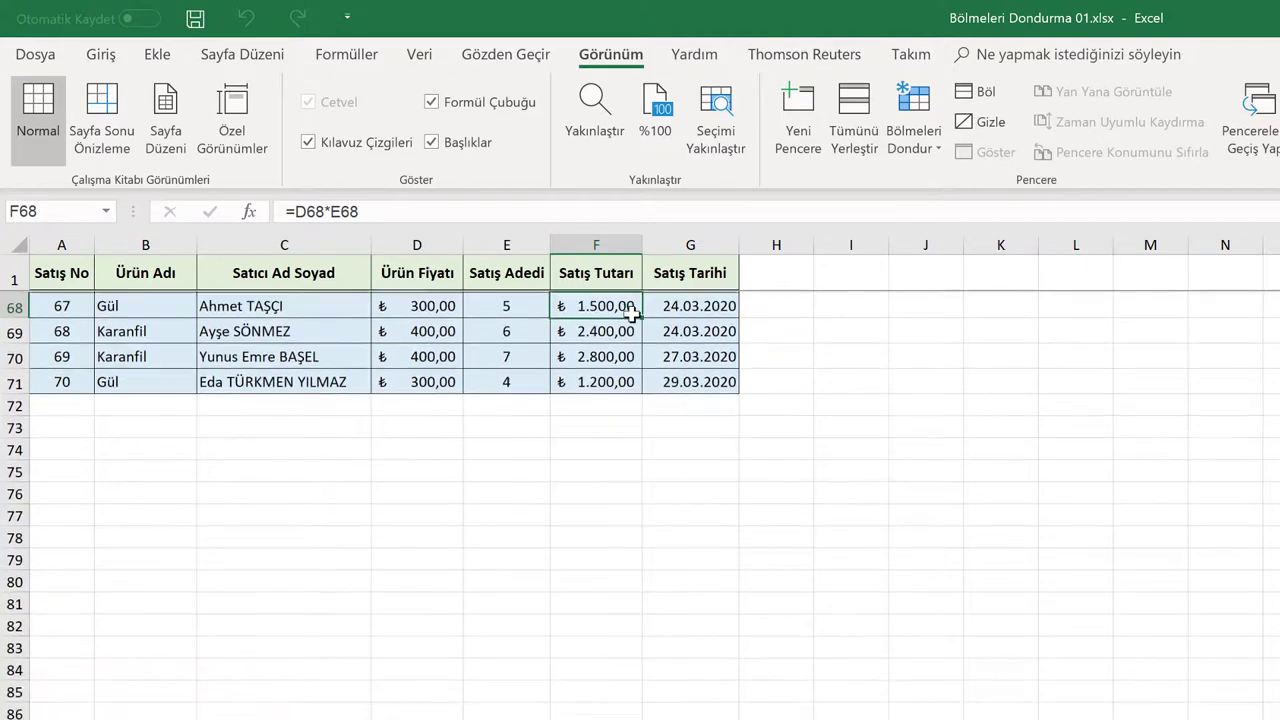
pyautogui.scroll(1, 630, 300)
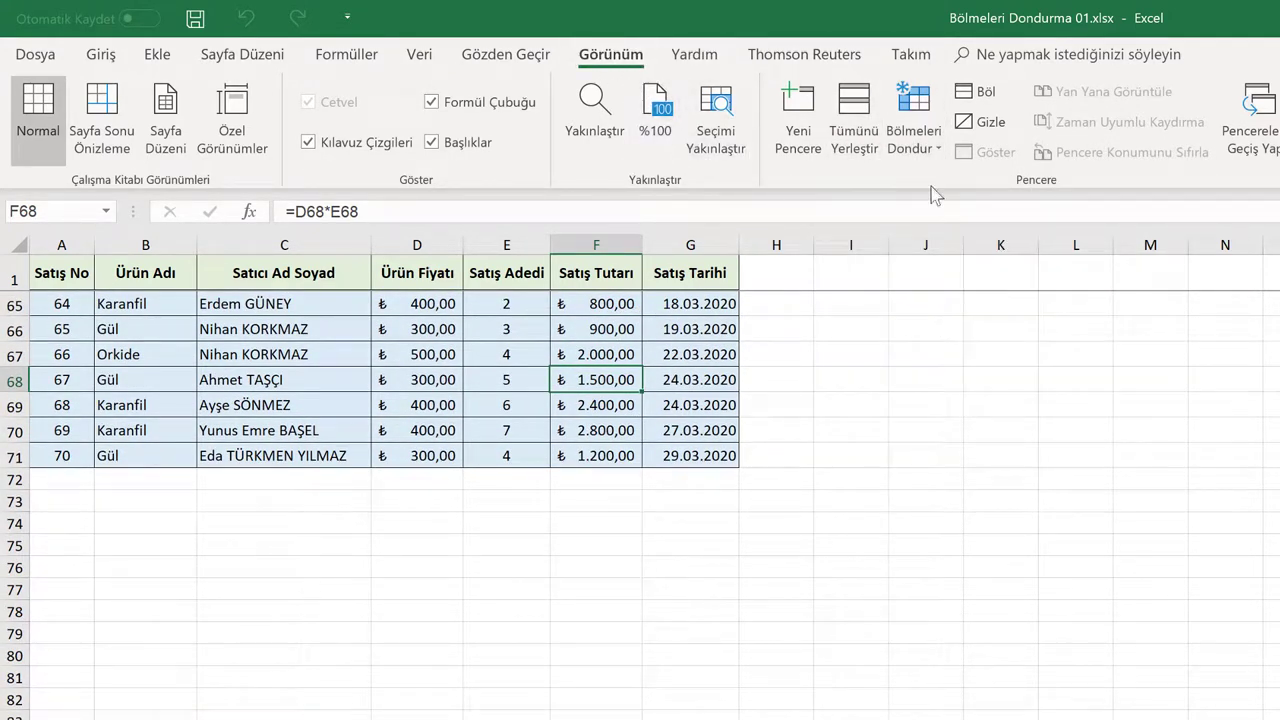
# Remove the top-row freeze with Unfreeze Panes
pyautogui.click(930, 150)
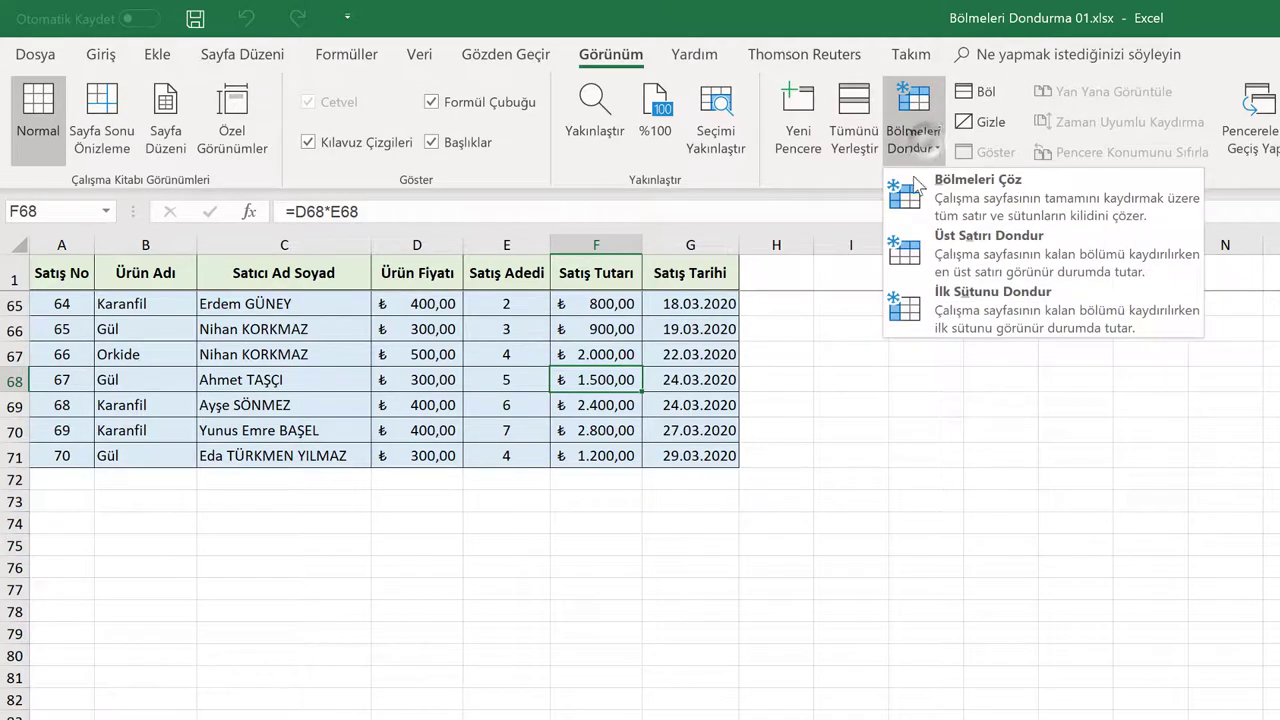
pyautogui.click(1010, 203)
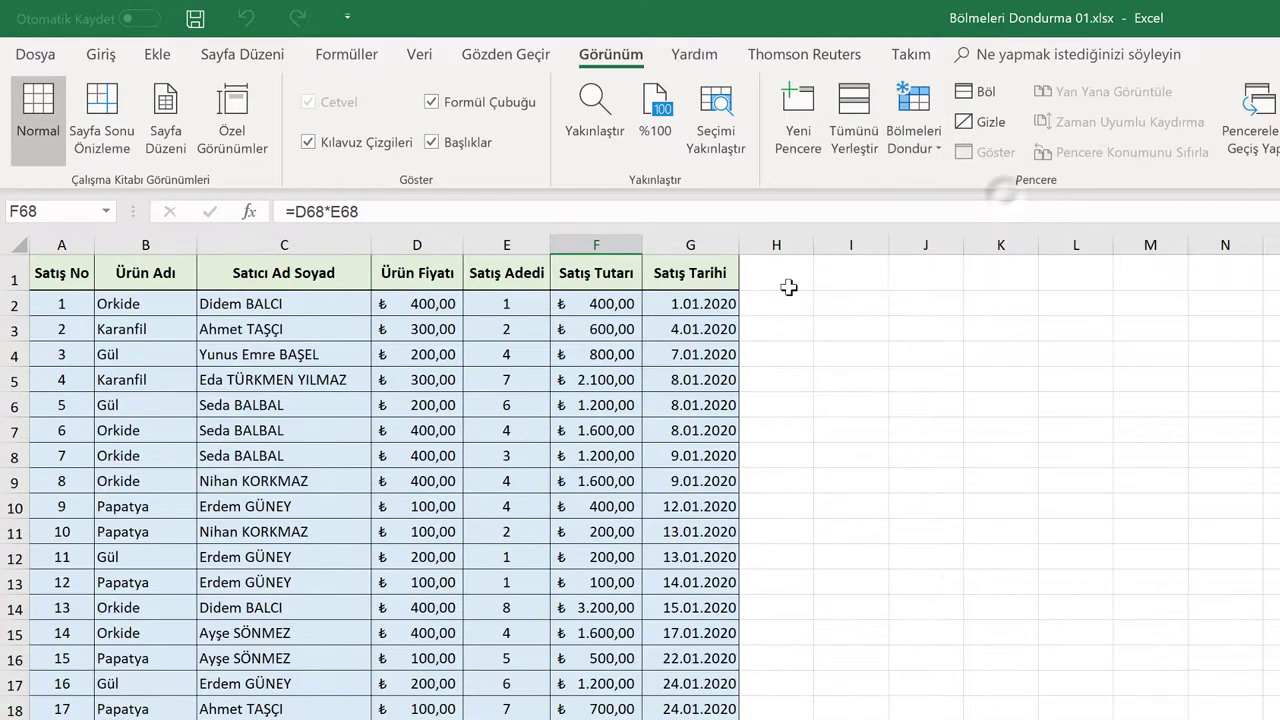
pyautogui.click(627, 330)
pyautogui.scroll(-2, 627, 330)
pyautogui.scroll(2, 623, 314)
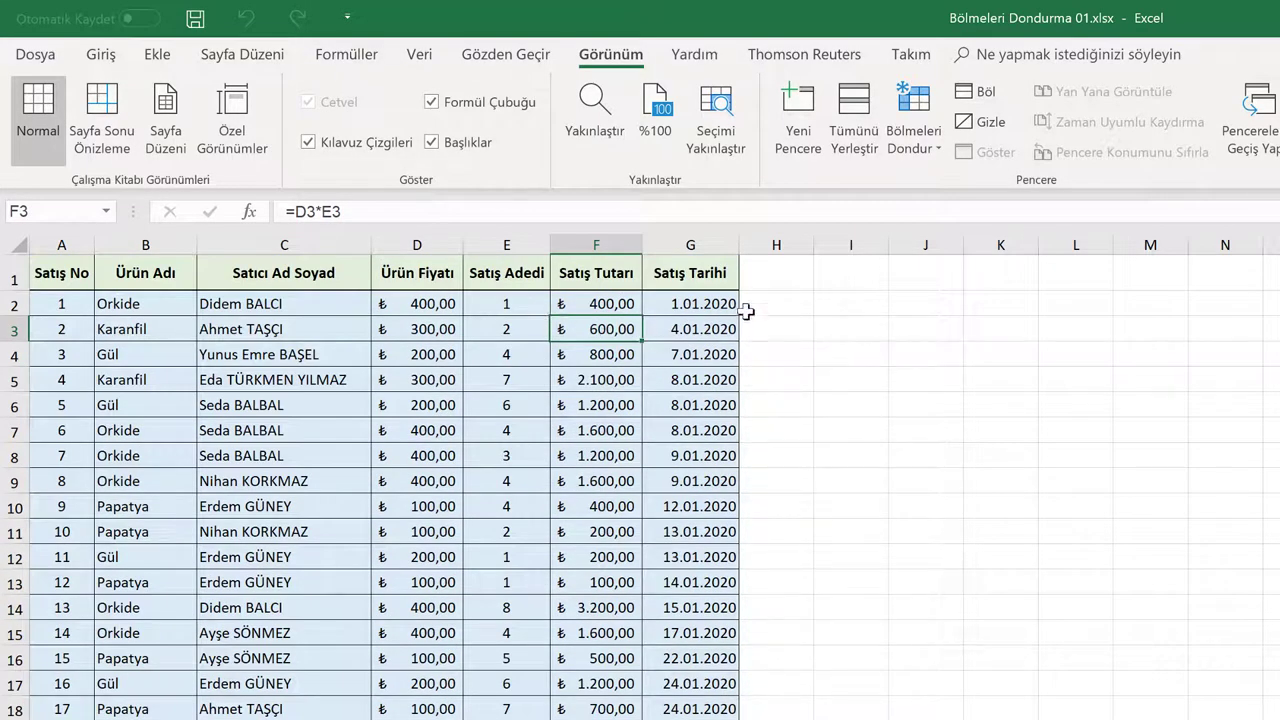
# Scroll the sheet to confirm header row 1 now scrolls away, ending on cell B4
pyautogui.click(850, 330)
pyautogui.scroll(-2, 610, 348)
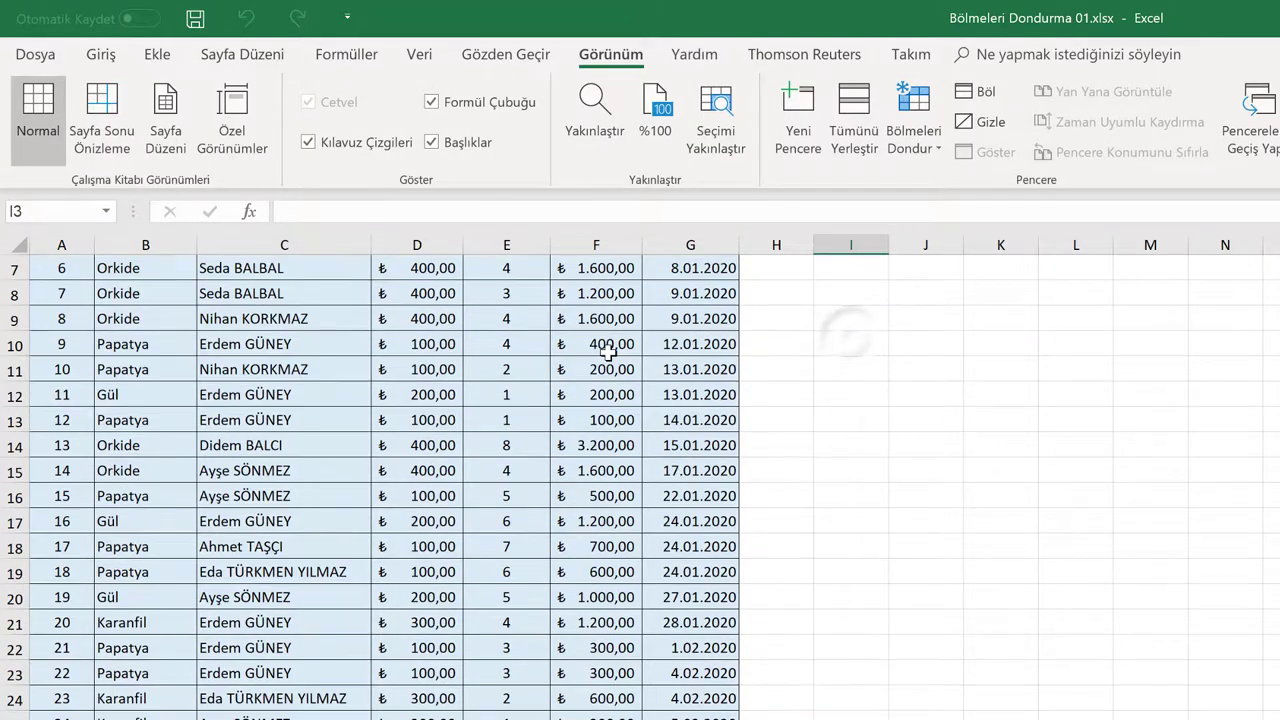
pyautogui.scroll(-3, 610, 348)
pyautogui.scroll(-3, 612, 347)
pyautogui.scroll(-4, 613, 346)
pyautogui.scroll(6, 614, 346)
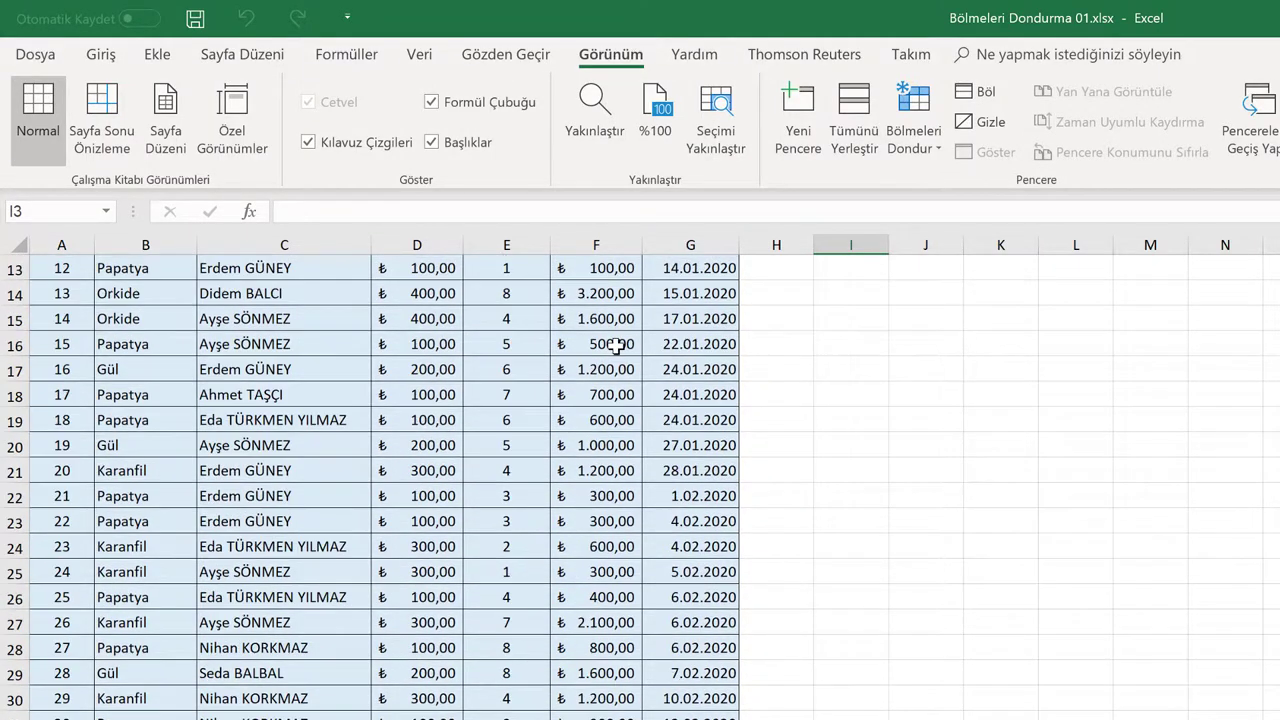
pyautogui.scroll(6, 617, 345)
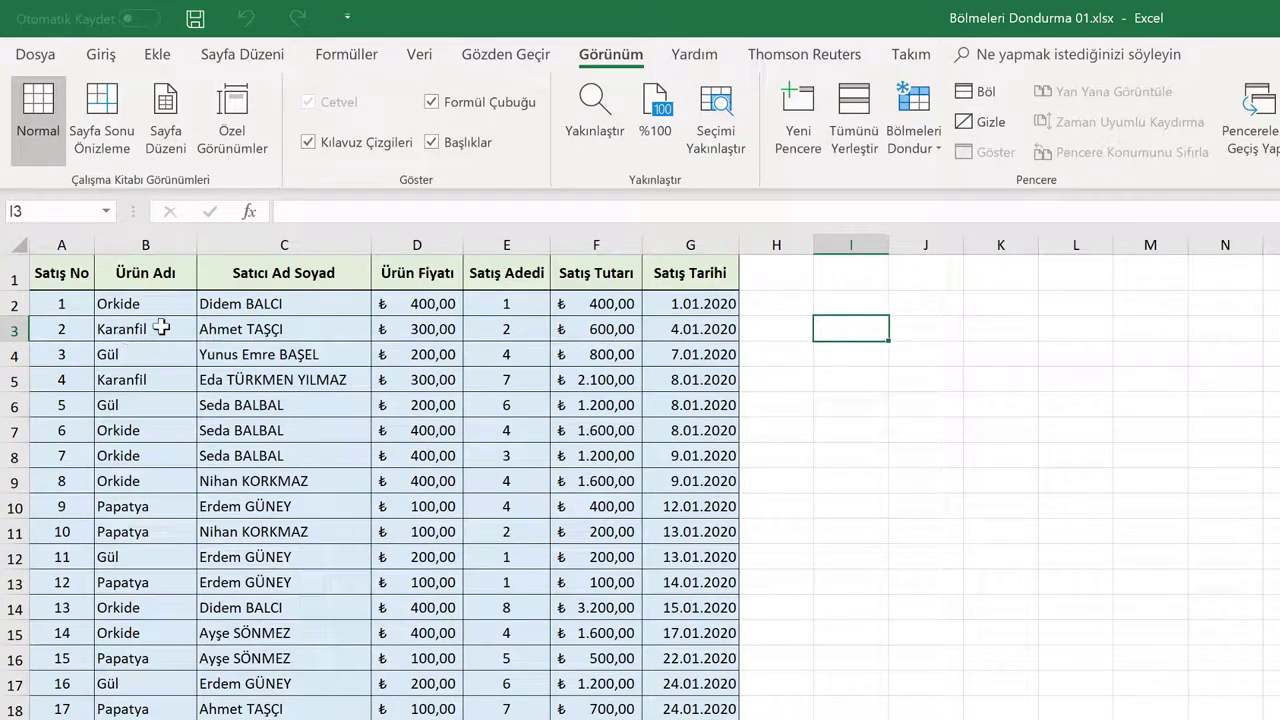
pyautogui.click(127, 355)
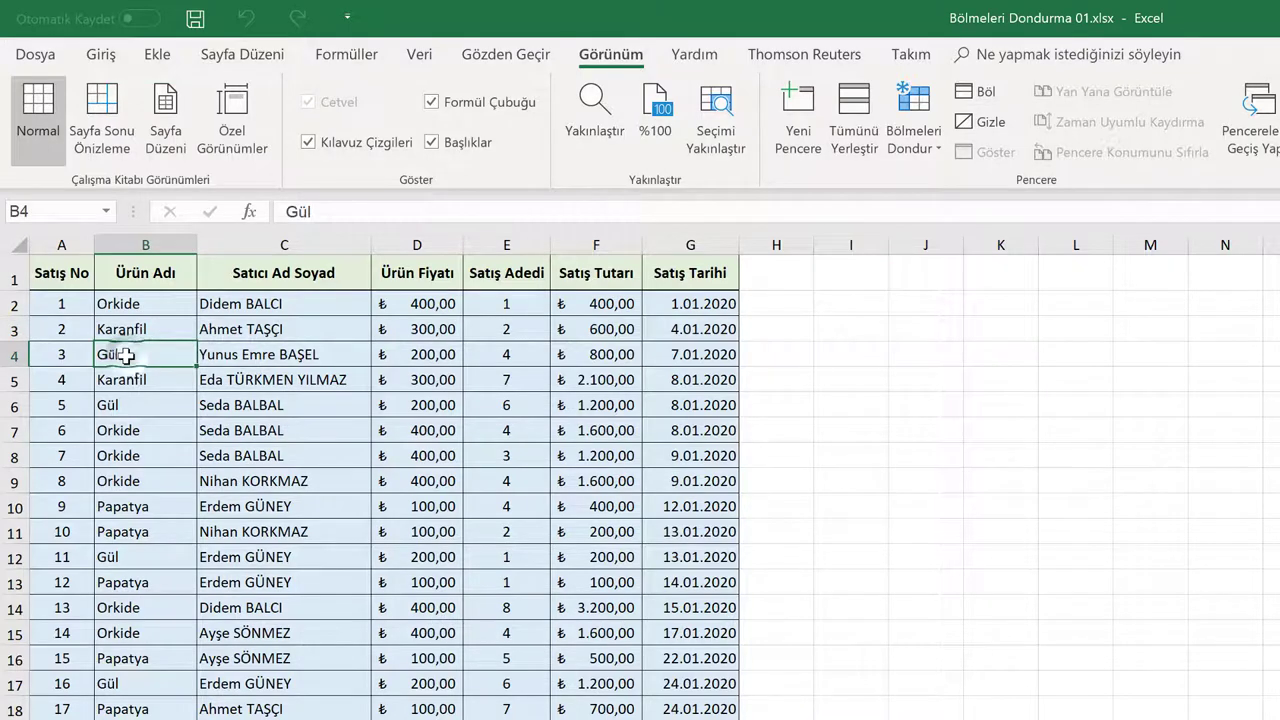
# Select cell A4 and apply Freeze Panes to lock rows 1–3
pyautogui.click(45, 360)
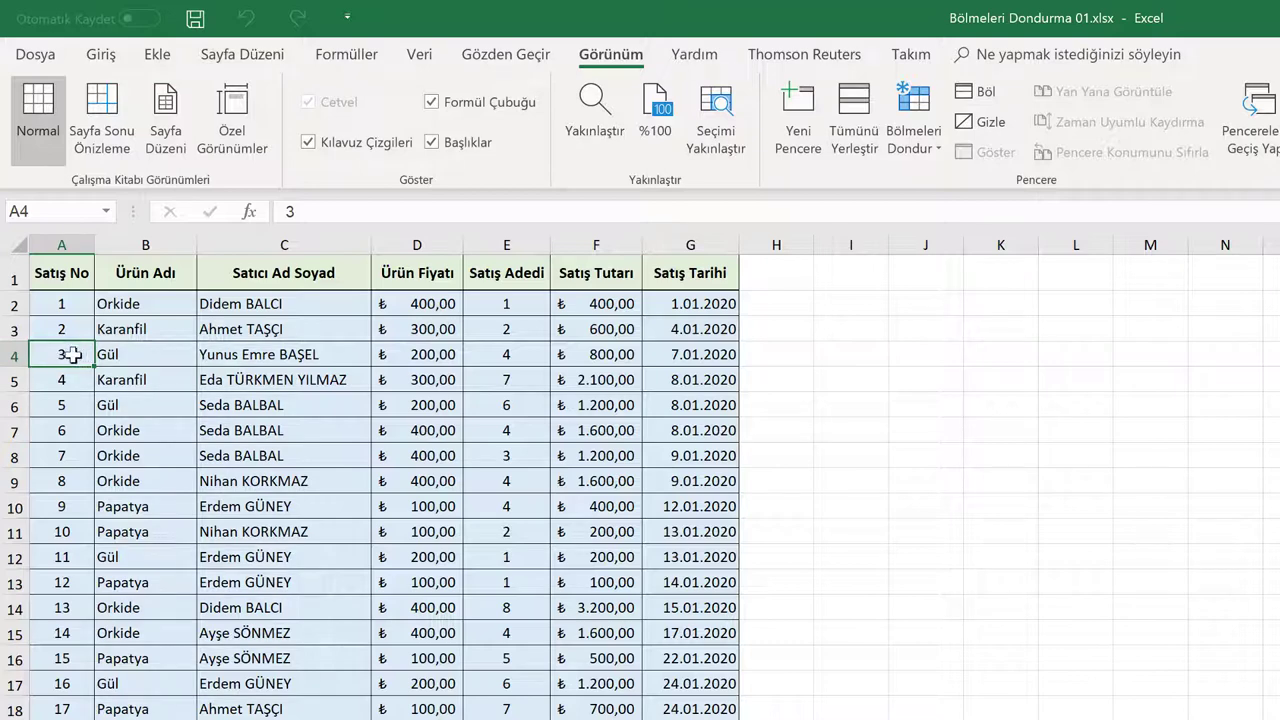
pyautogui.click(920, 149)
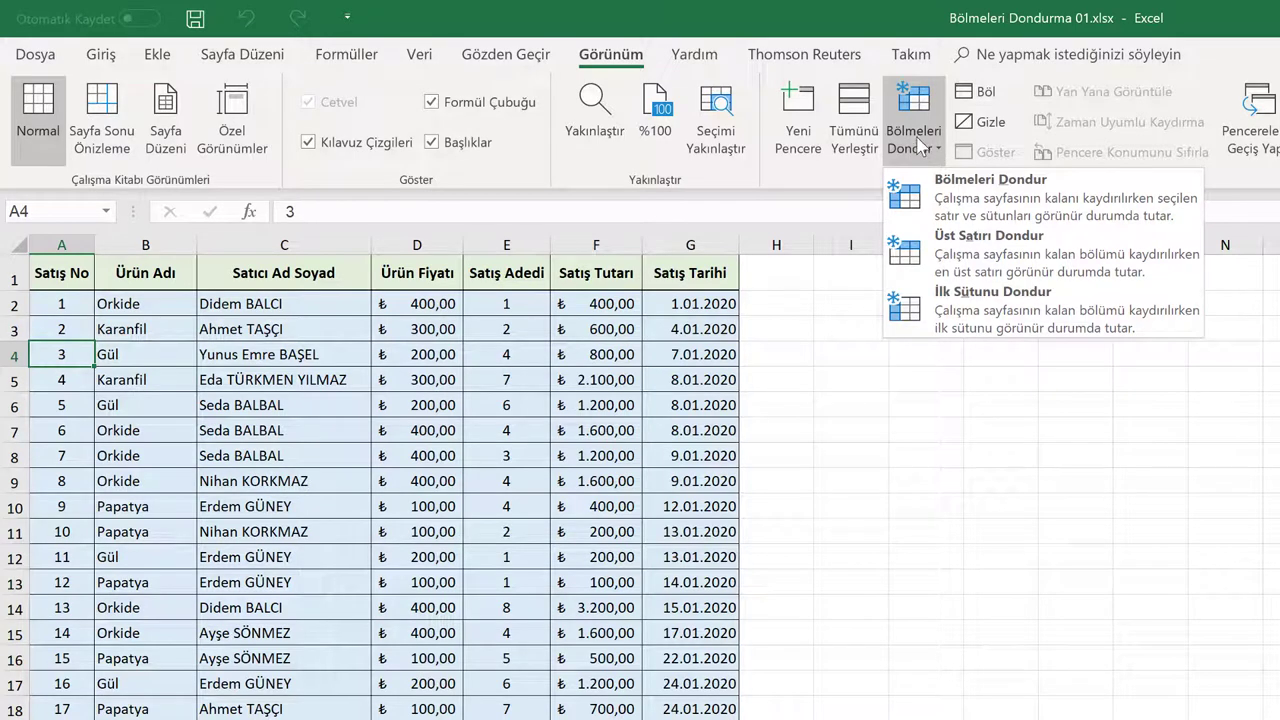
pyautogui.click(968, 202)
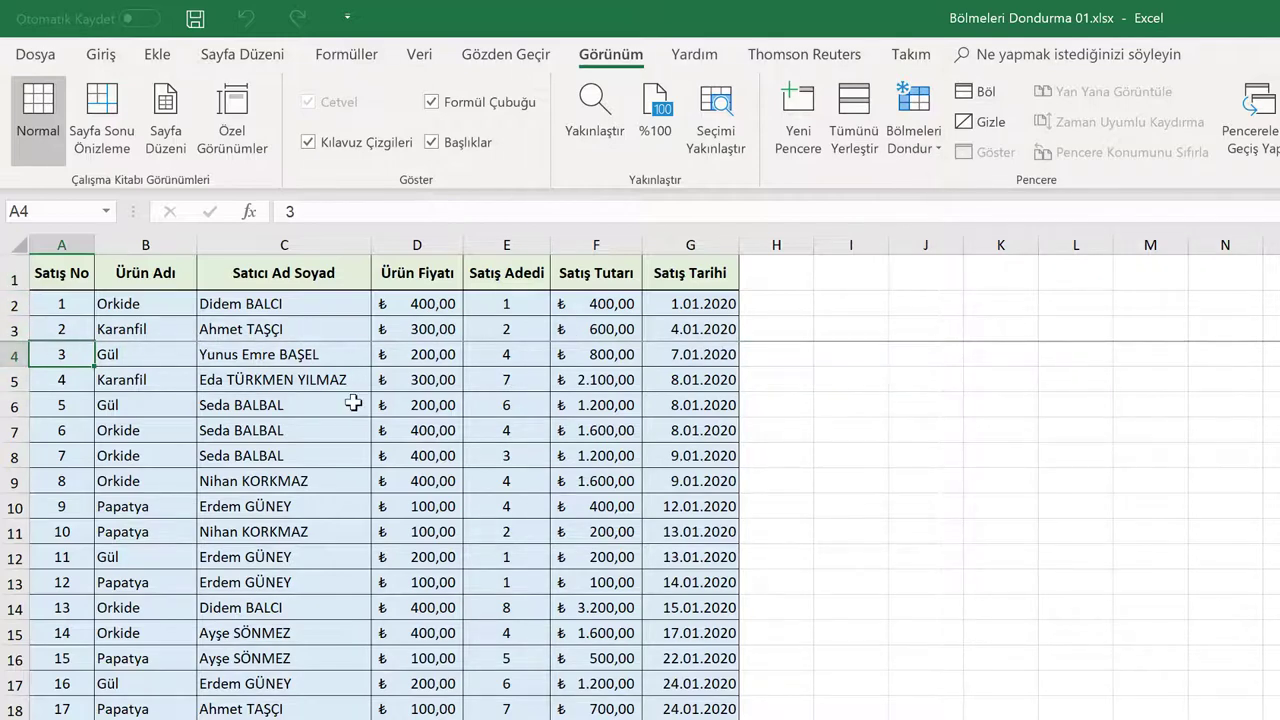
# Scroll down and back up to confirm rows 1–3 stay fixed at the top
pyautogui.scroll(-1, 357, 393)
pyautogui.scroll(-1, 357, 393)
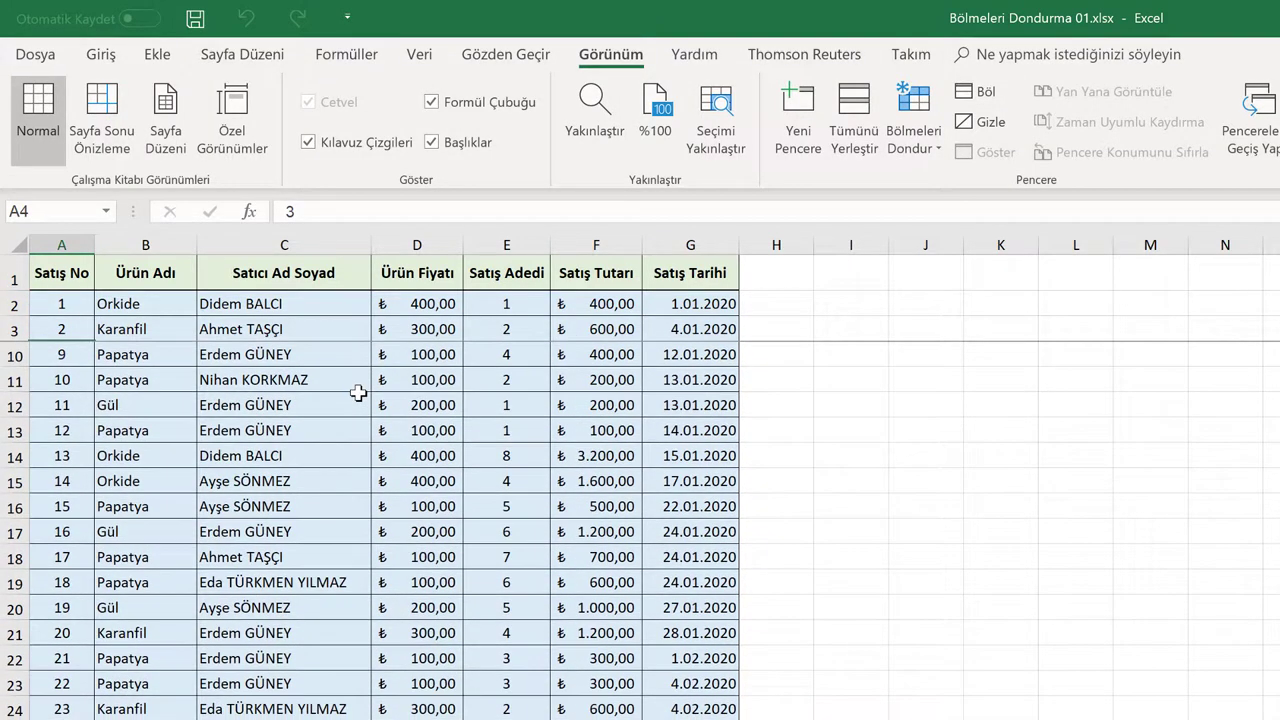
pyautogui.scroll(-2, 357, 393)
pyautogui.scroll(-4, 357, 393)
pyautogui.scroll(-1, 357, 393)
pyautogui.scroll(-4, 357, 393)
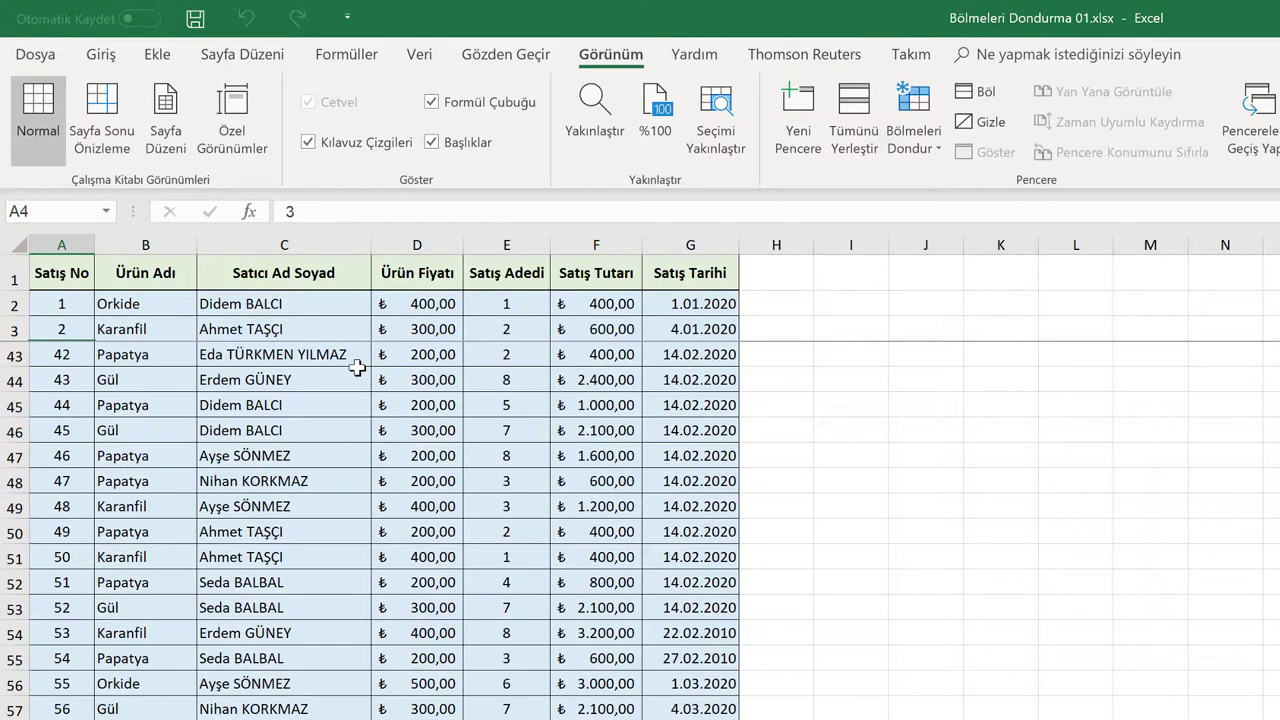
pyautogui.scroll(-2, 357, 393)
pyautogui.scroll(-1, 357, 393)
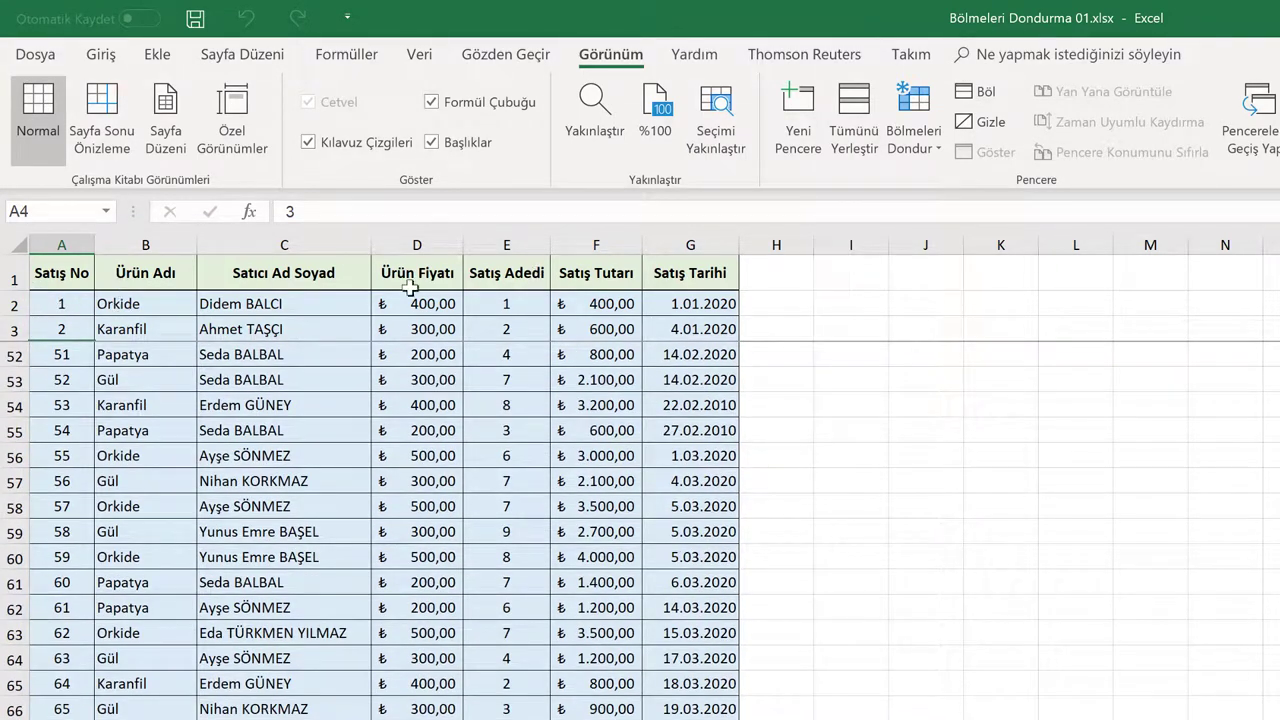
pyautogui.scroll(-4, 380, 440)
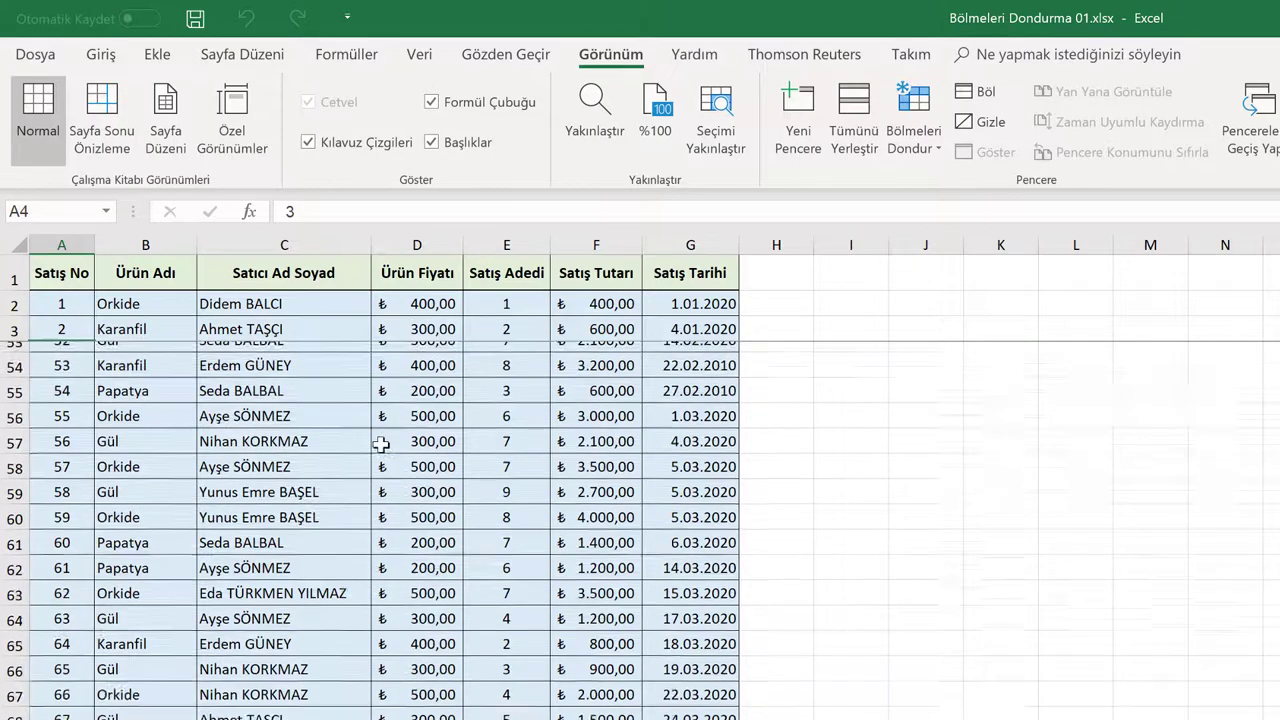
pyautogui.scroll(5, 378, 436)
pyautogui.scroll(6, 378, 436)
pyautogui.scroll(5, 378, 436)
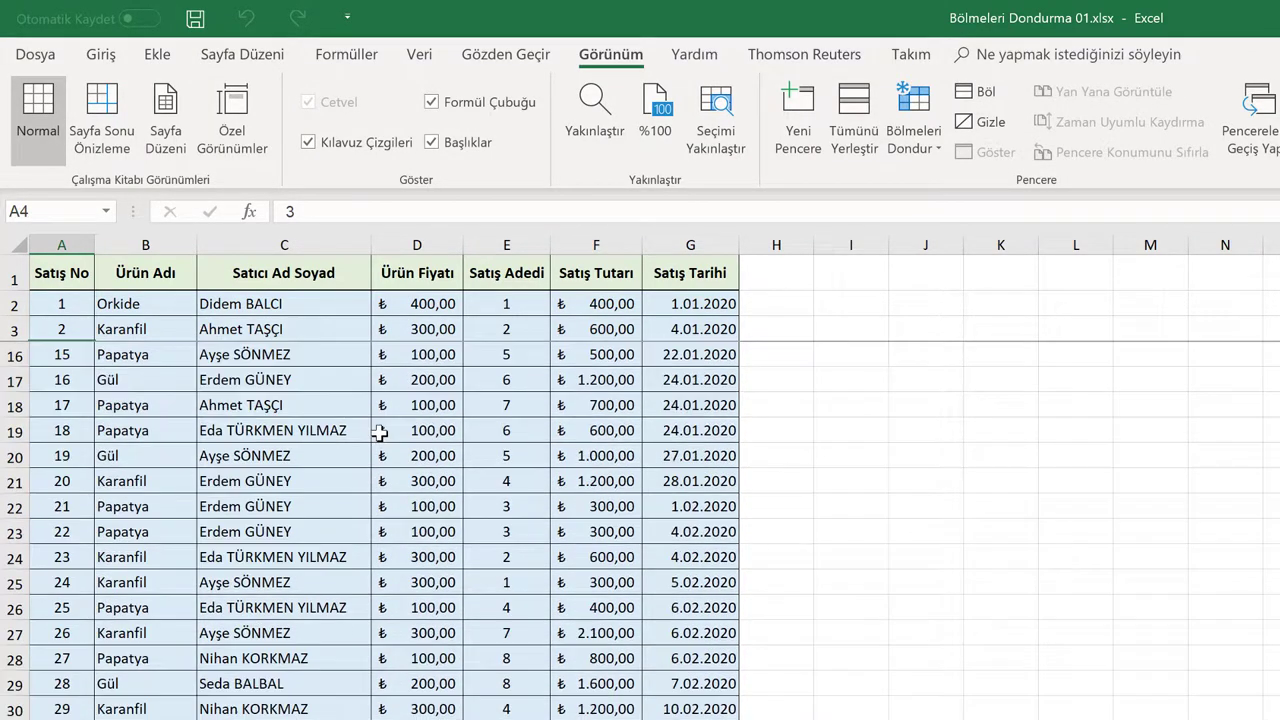
pyautogui.scroll(4, 380, 432)
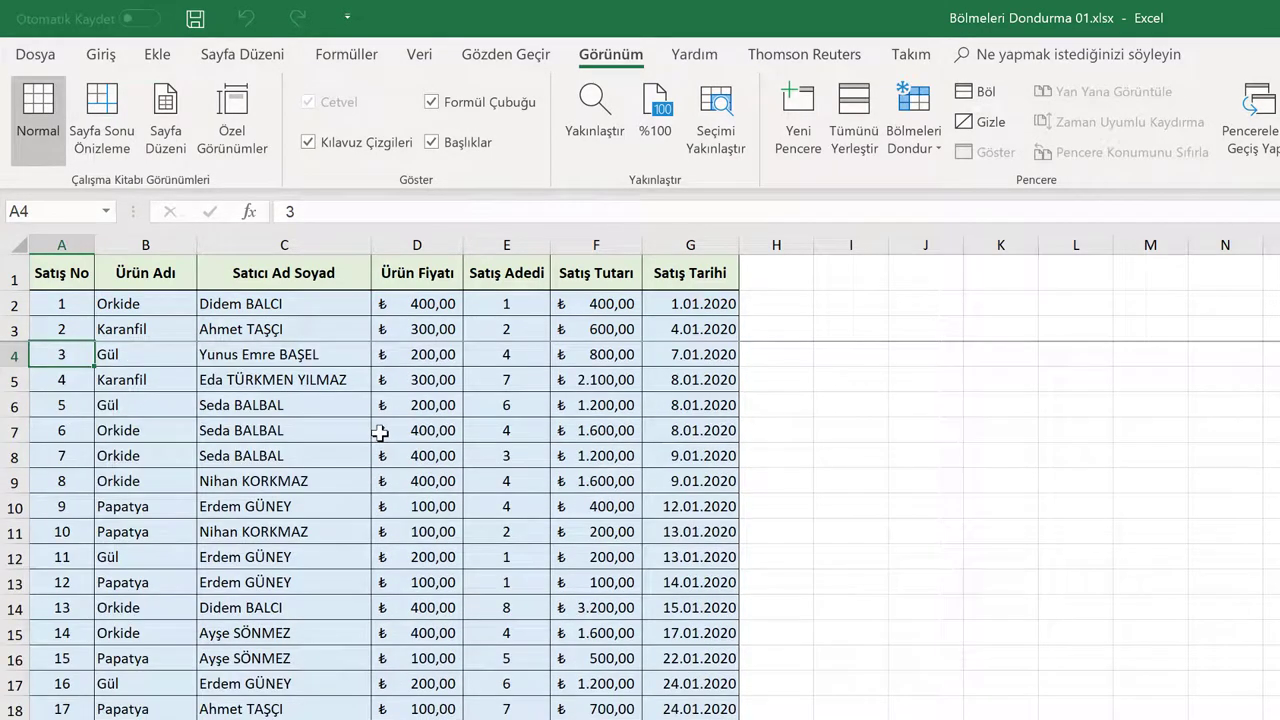
pyautogui.click(913, 145)
# Unfreeze the rows 1–3 split and scroll to check the sheet moves freely
pyautogui.click(940, 200)
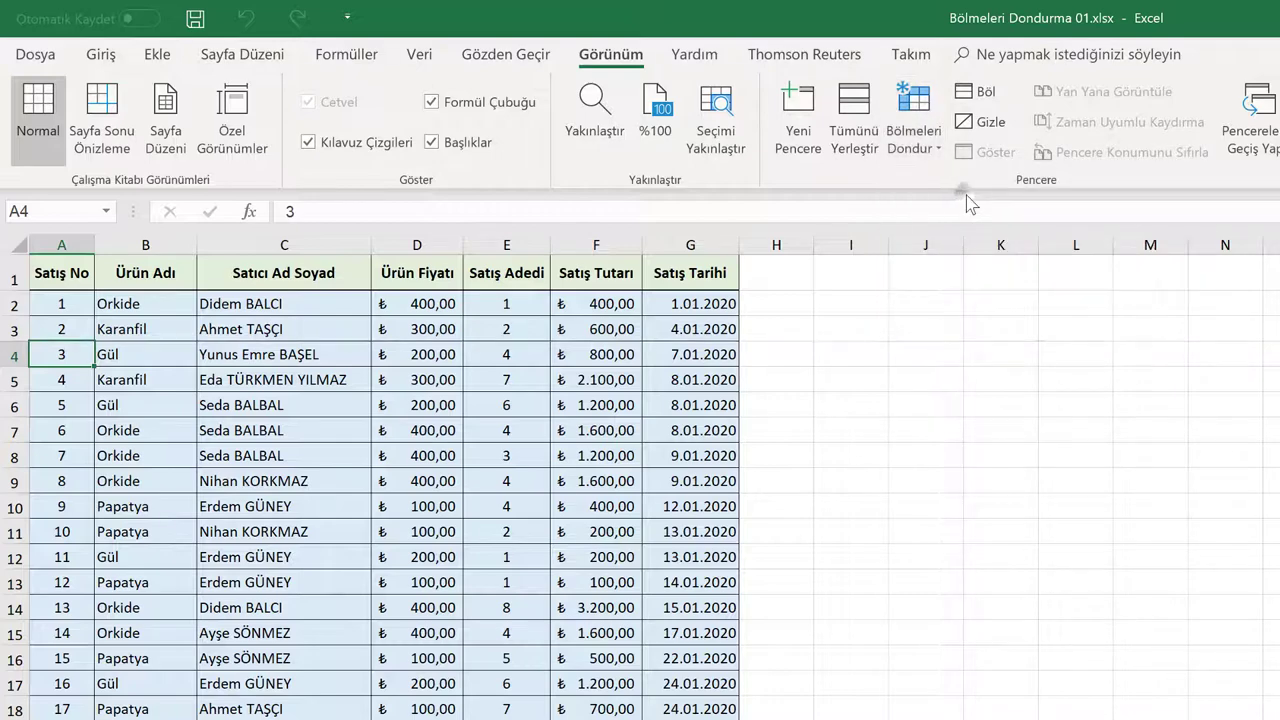
pyautogui.click(420, 430)
pyautogui.scroll(-1, 421, 395)
pyautogui.scroll(-4, 421, 391)
pyautogui.scroll(5, 418, 385)
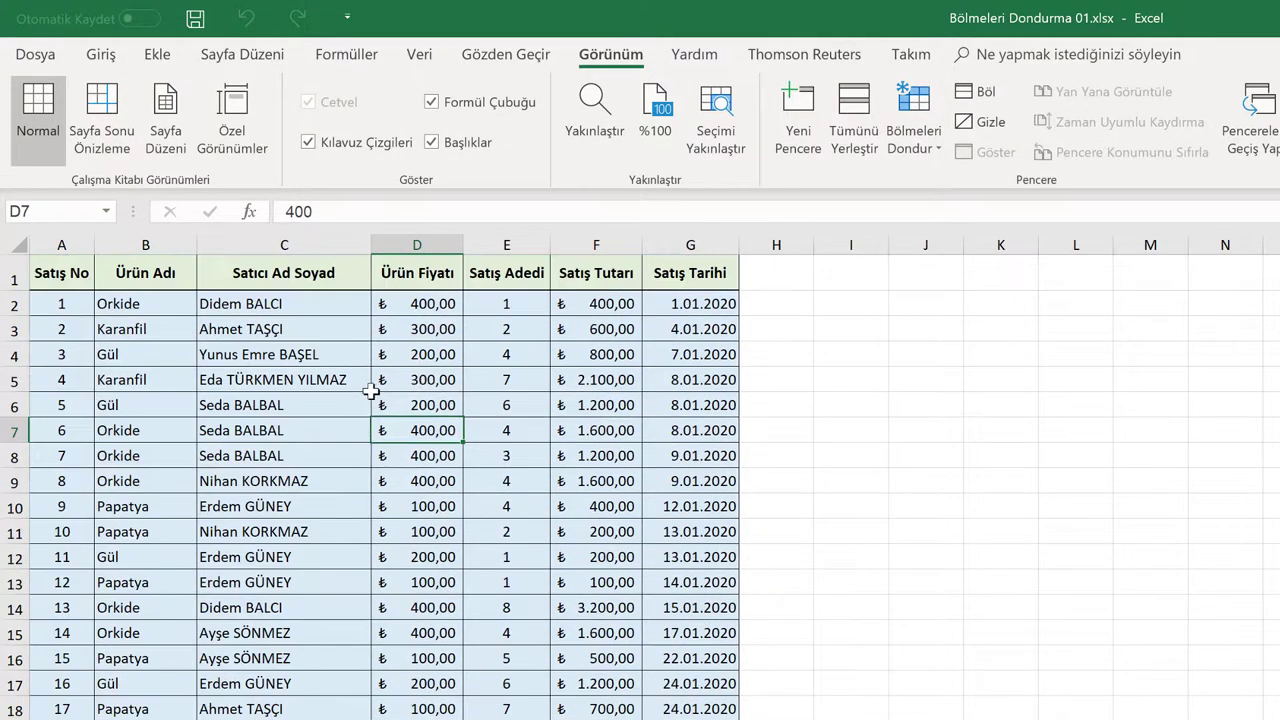
# Freeze the first column, Satış No, with Freeze First Column
pyautogui.click(78, 356)
pyautogui.click(913, 145)
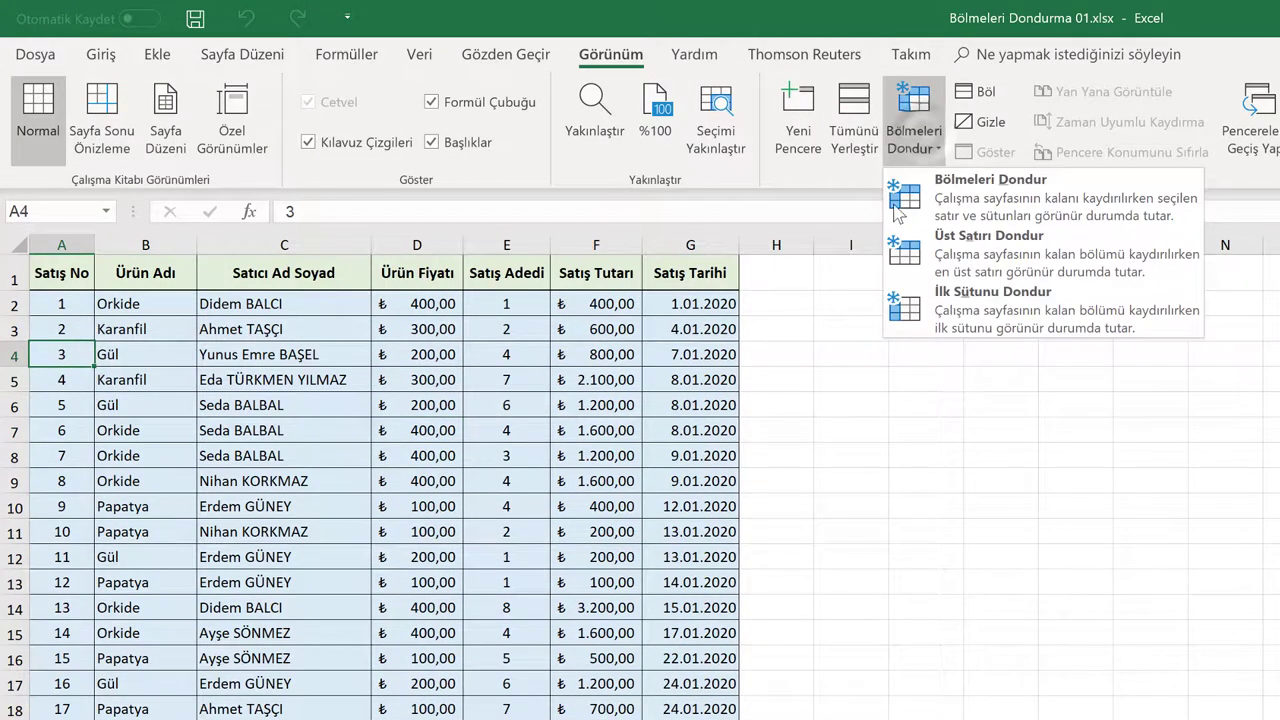
pyautogui.click(1010, 315)
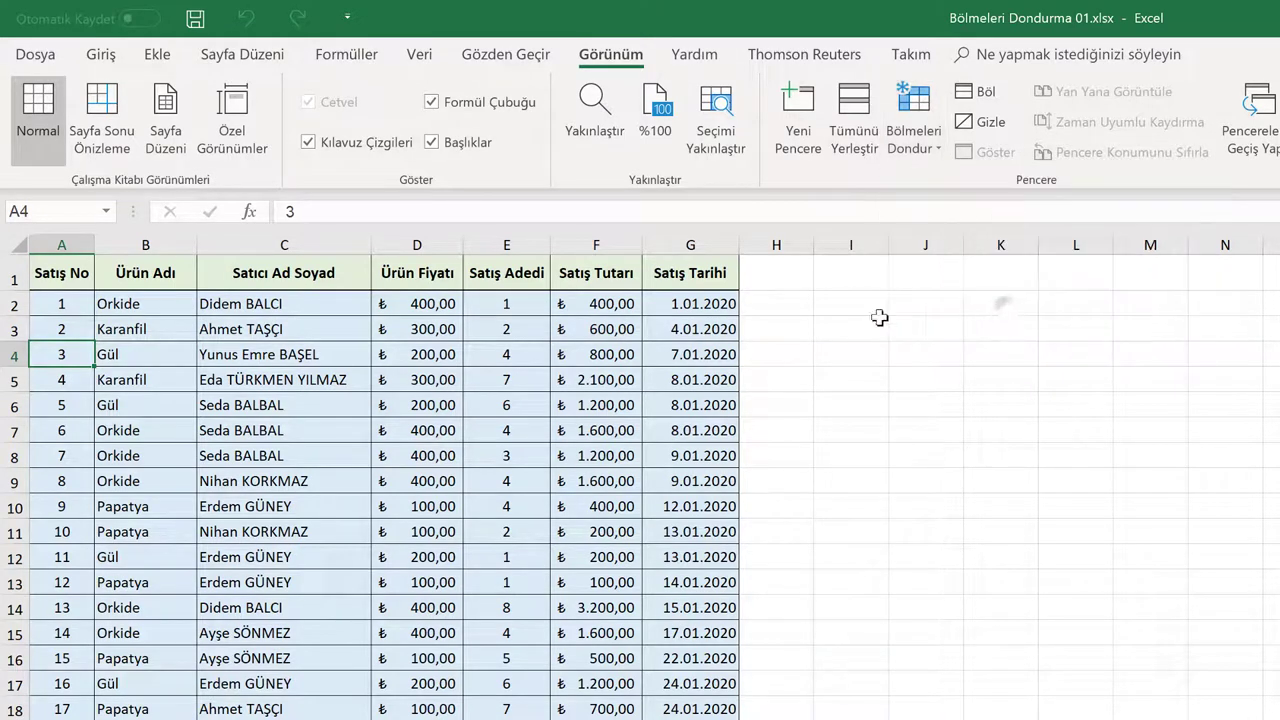
pyautogui.click(255, 403)
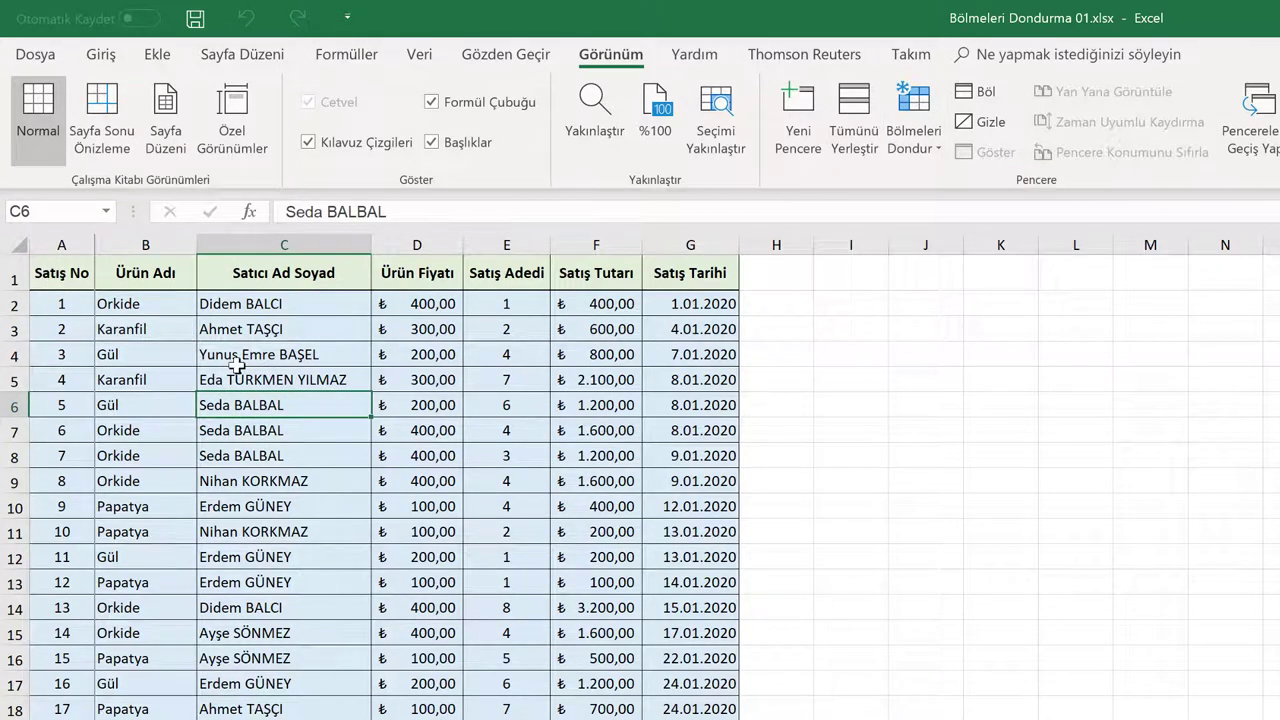
pyautogui.click(240, 364)
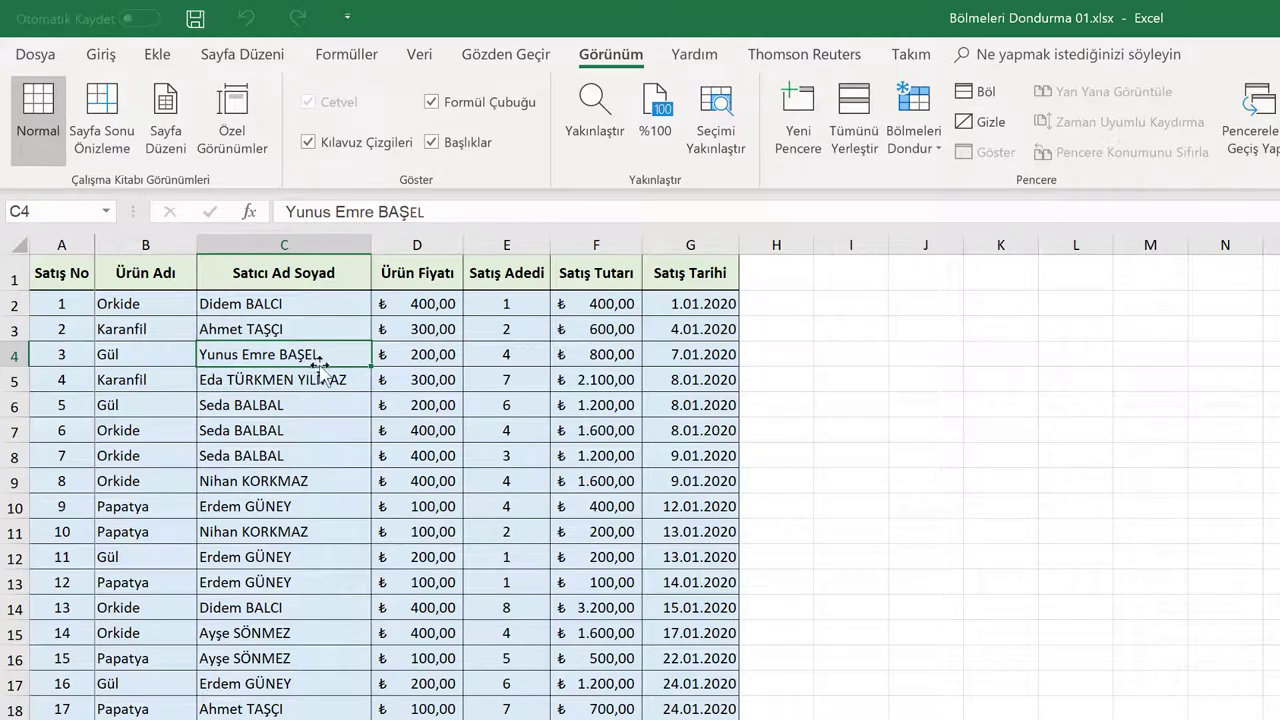
# Move right along row 5 past the table and back left to confirm column A stays fixed
pyautogui.hscroll(1, 400, 480)
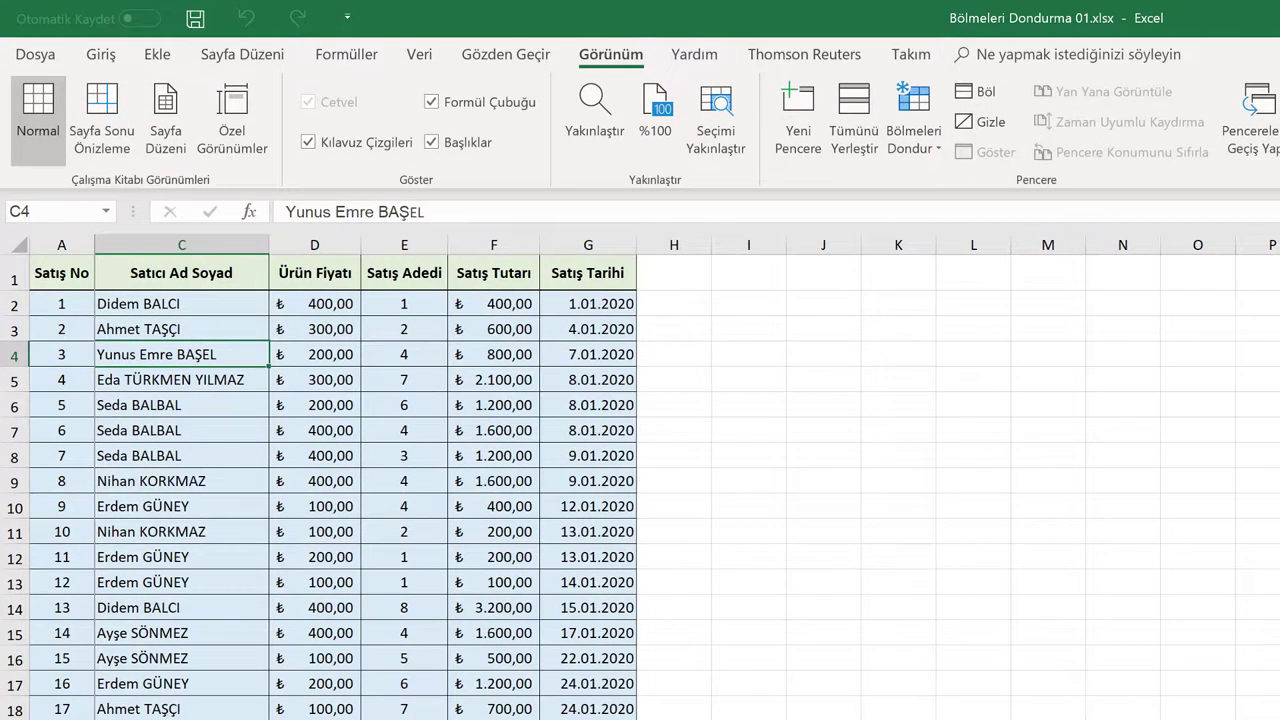
pyautogui.click(883, 372)
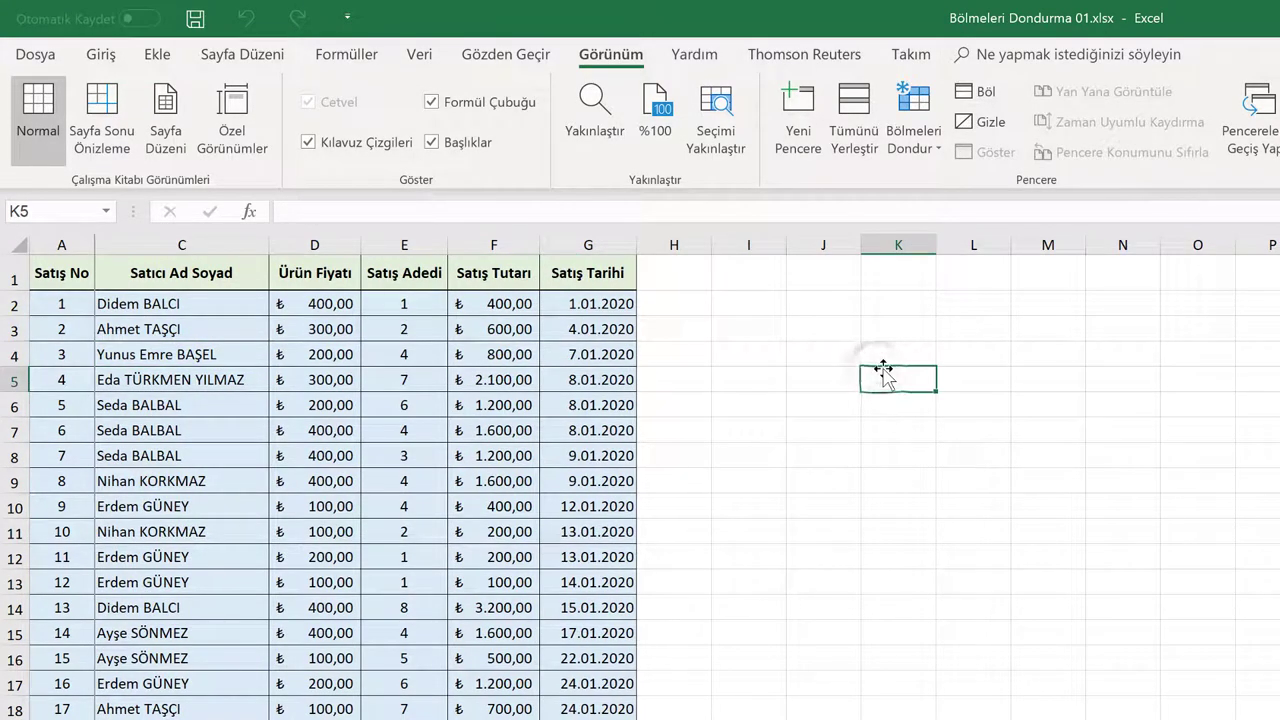
pyautogui.press('Right')
pyautogui.press('Right')
pyautogui.press('Right')
pyautogui.press('Right')
pyautogui.press('Right')
pyautogui.press('Right')
pyautogui.press('Right')
pyautogui.press('Right')
pyautogui.press('Right')
pyautogui.press('Right')
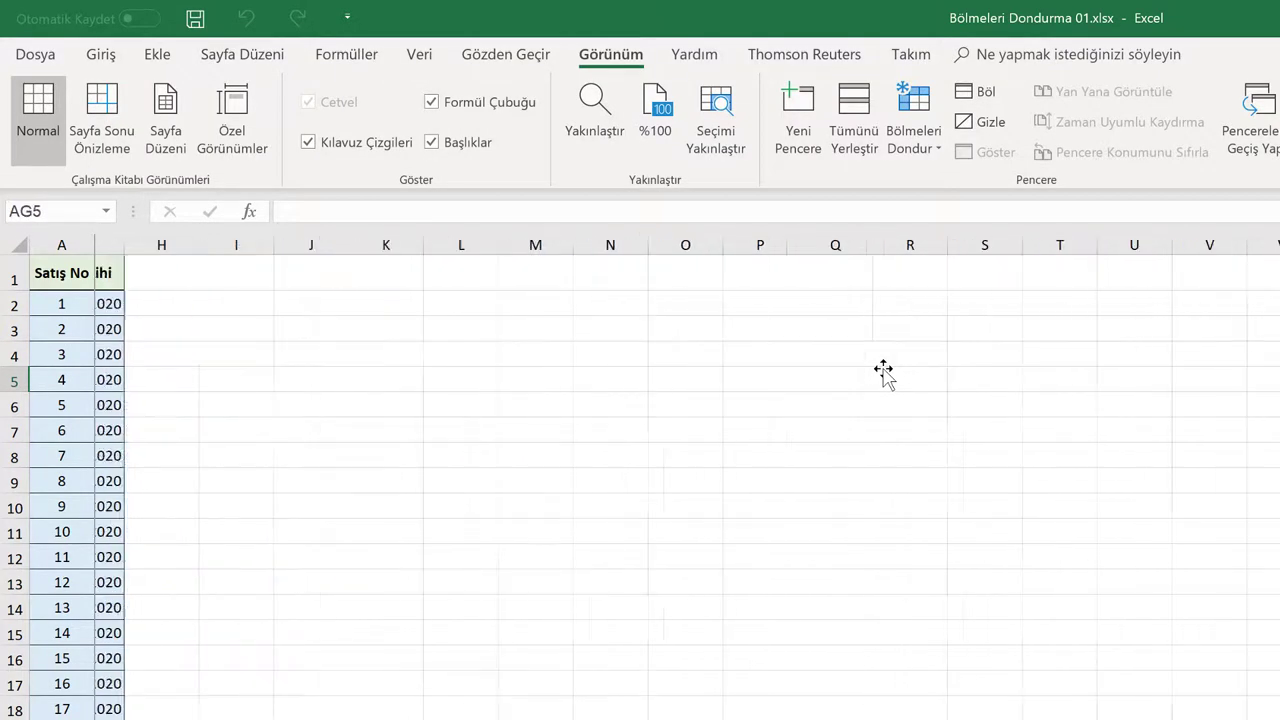
pyautogui.press('Right')
pyautogui.press('Right')
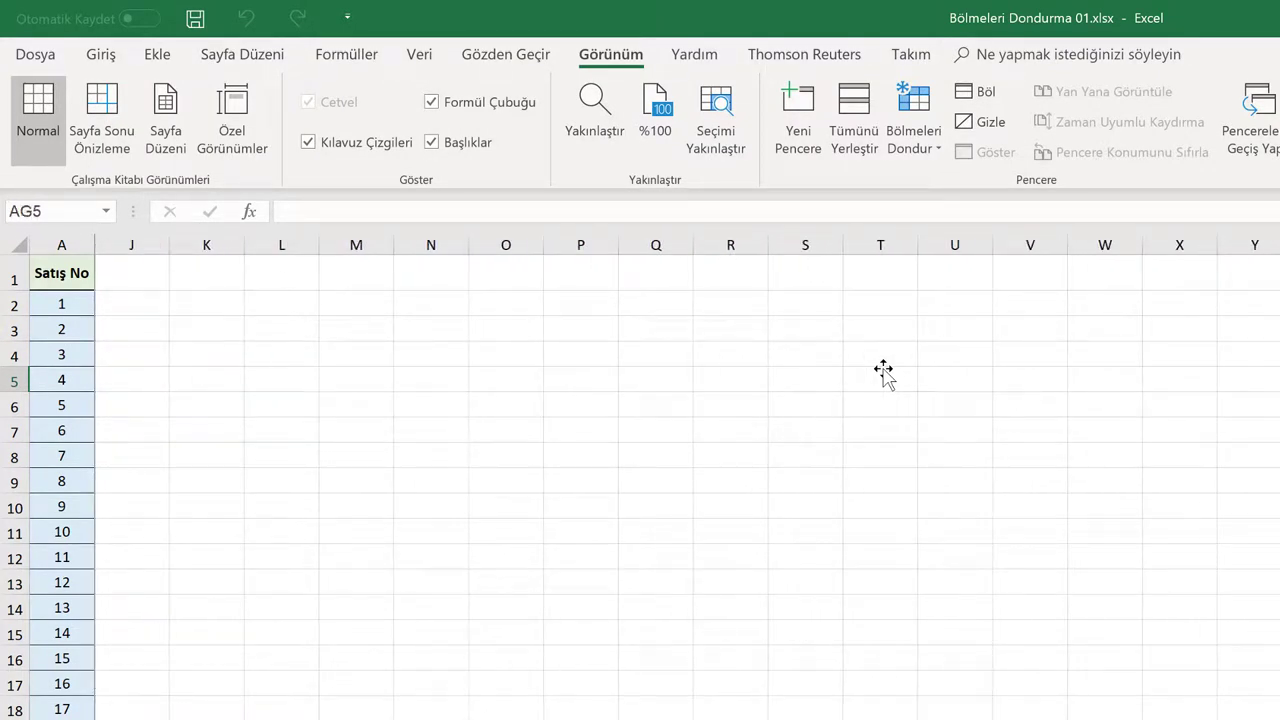
pyautogui.press('Left')
pyautogui.press('Left')
pyautogui.press('Left')
pyautogui.press('Left')
pyautogui.press('Left')
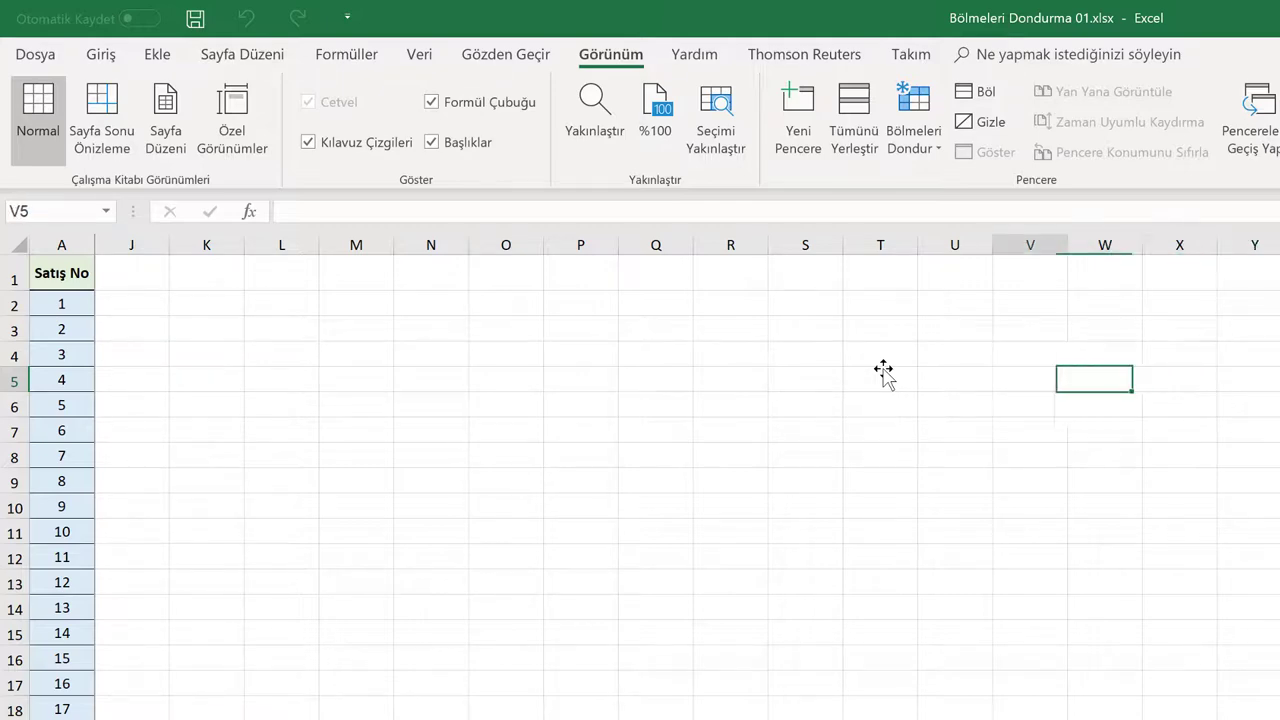
pyautogui.press('Left')
pyautogui.press('Left')
pyautogui.press('Left')
pyautogui.press('Left')
pyautogui.press('Left')
pyautogui.press('Left')
pyautogui.press('Left')
pyautogui.press('Left')
pyautogui.press('Left')
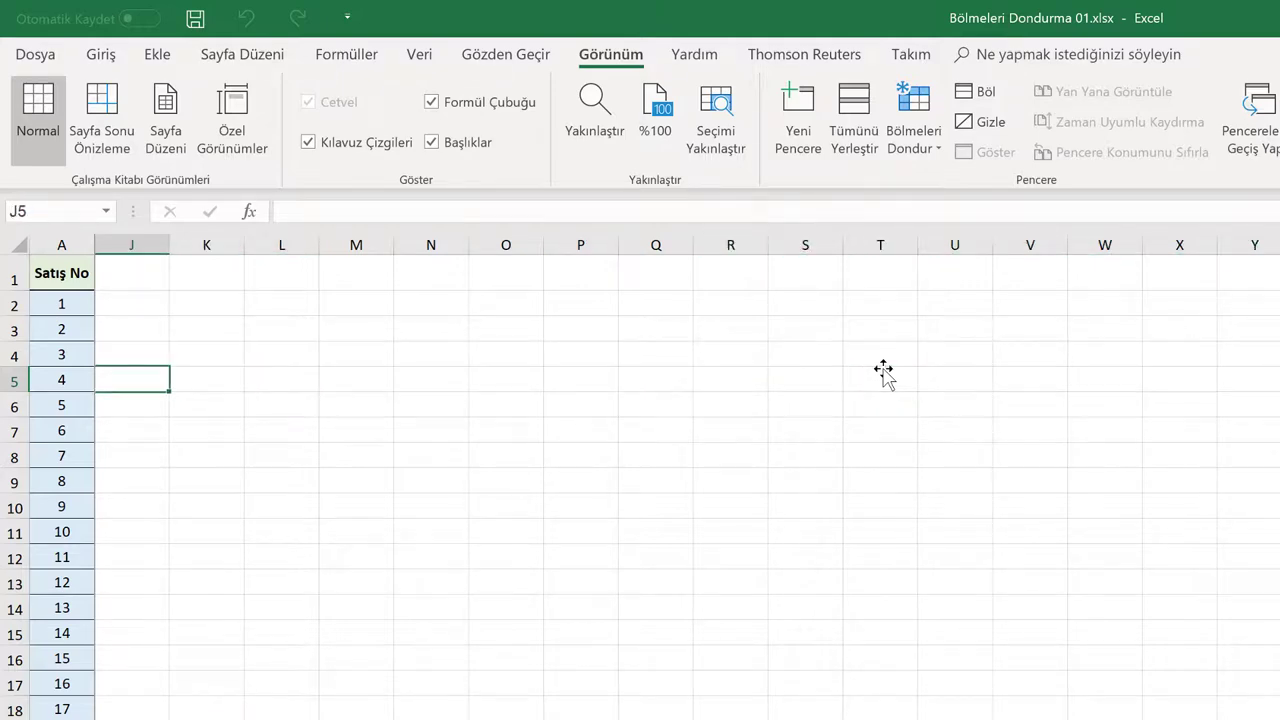
pyautogui.press('Left')
pyautogui.press('Left')
pyautogui.press('Left')
pyautogui.press('Left')
pyautogui.press('Left')
pyautogui.press('Left')
pyautogui.press('Left')
pyautogui.press('Left')
pyautogui.press('Left')
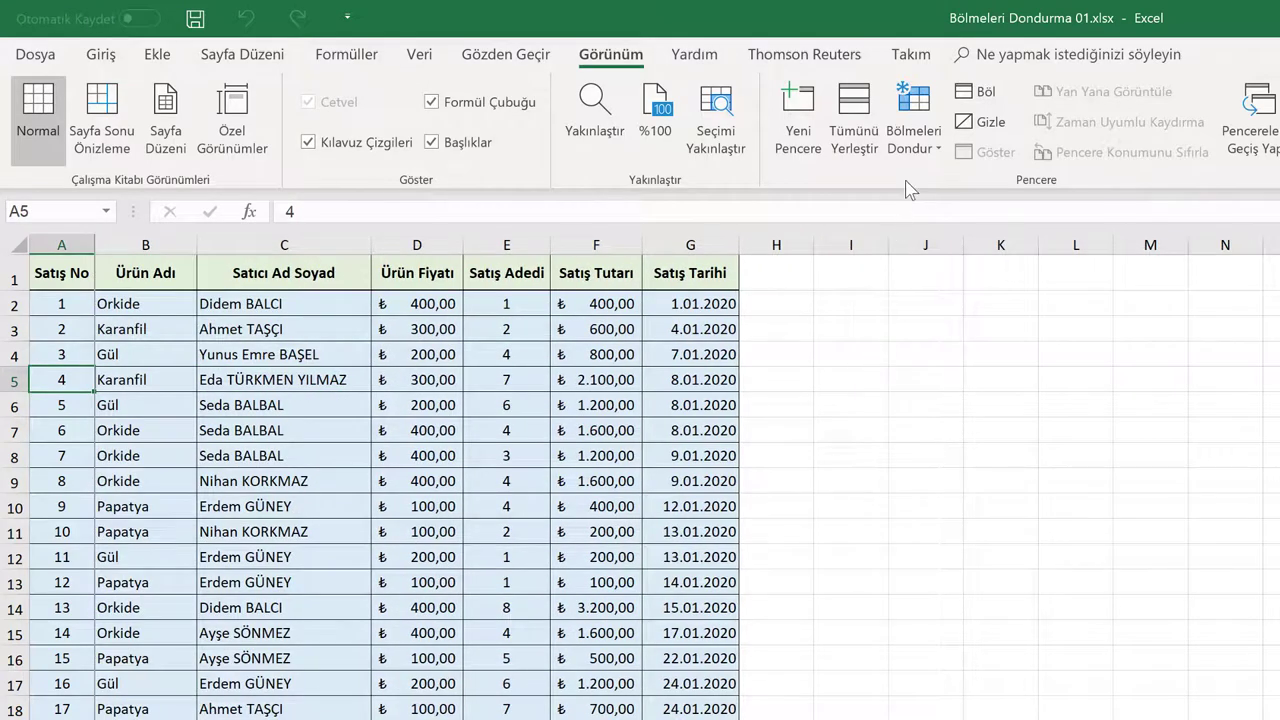
# Unfreeze the first-column freeze and select cell C5 as the new freeze corner
pyautogui.click(912, 150)
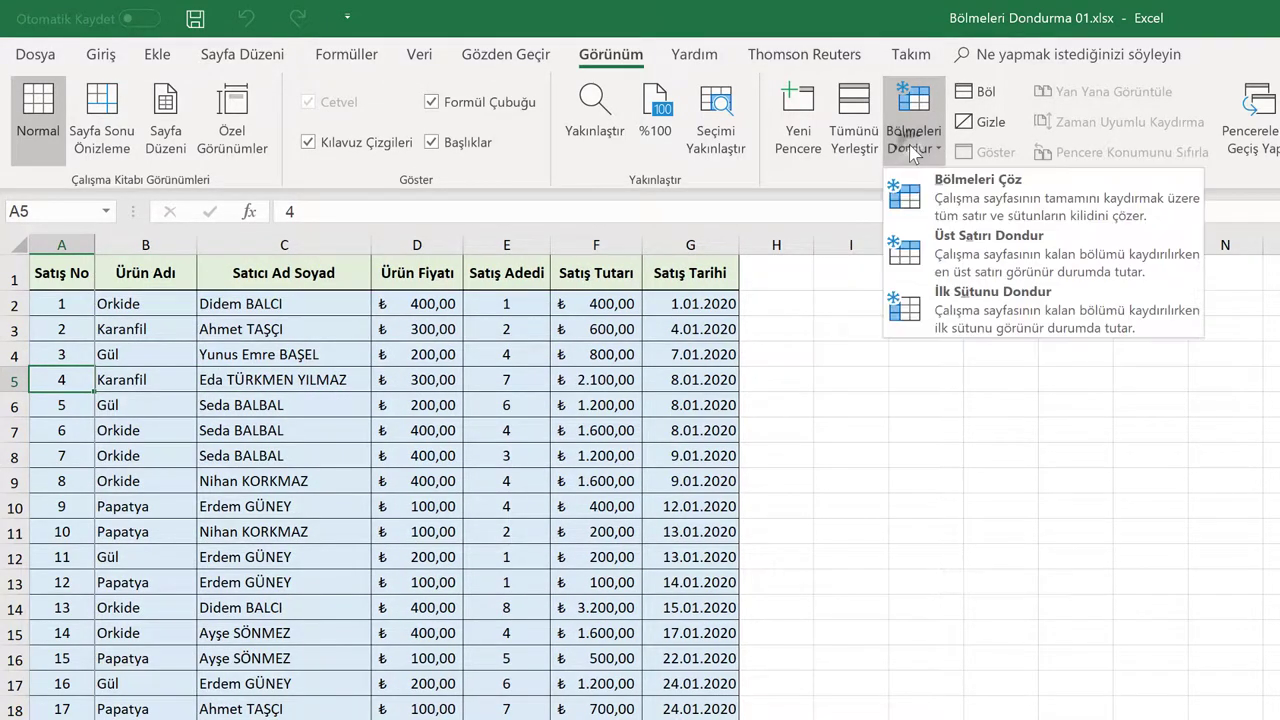
pyautogui.click(945, 190)
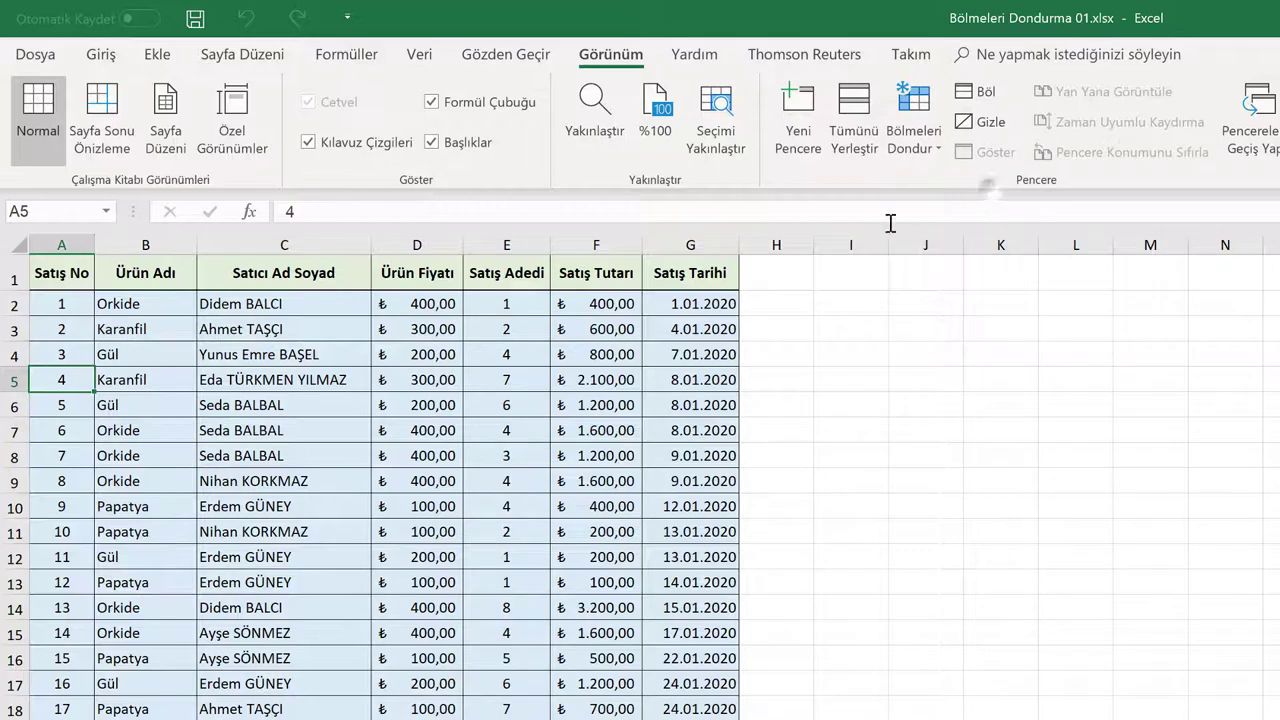
pyautogui.click(133, 356)
pyautogui.click(220, 378)
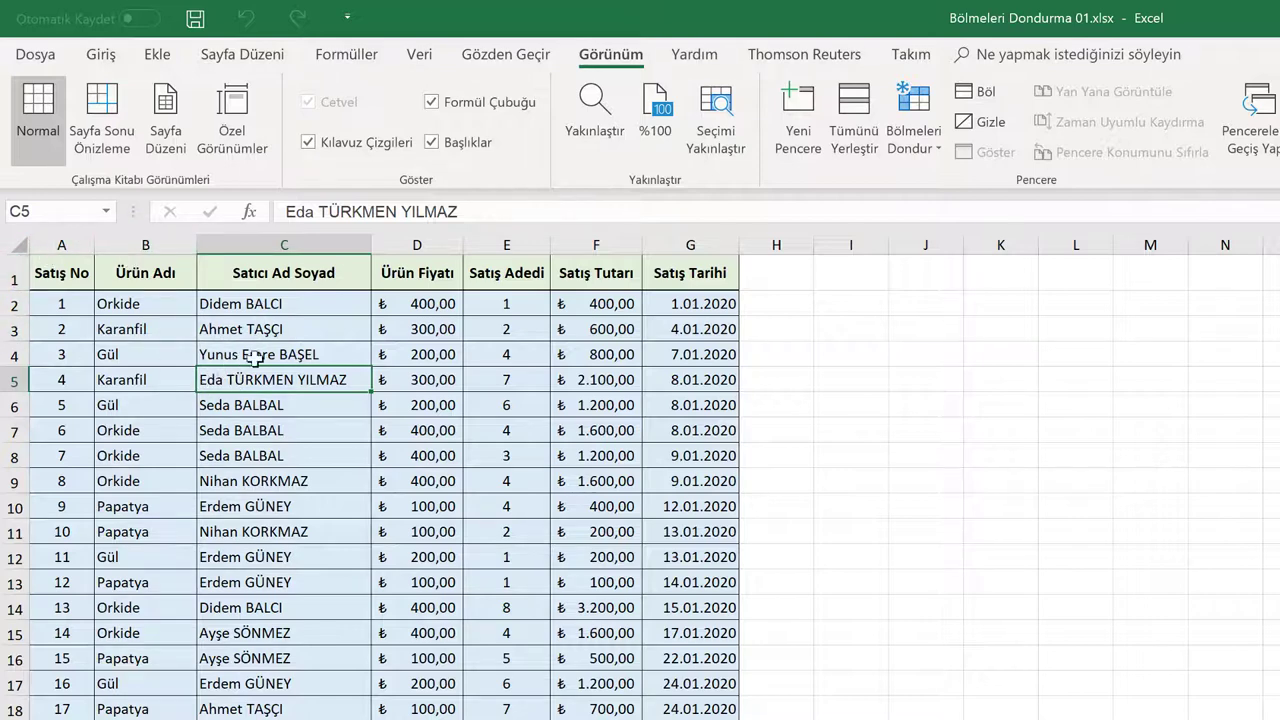
pyautogui.click(180, 379)
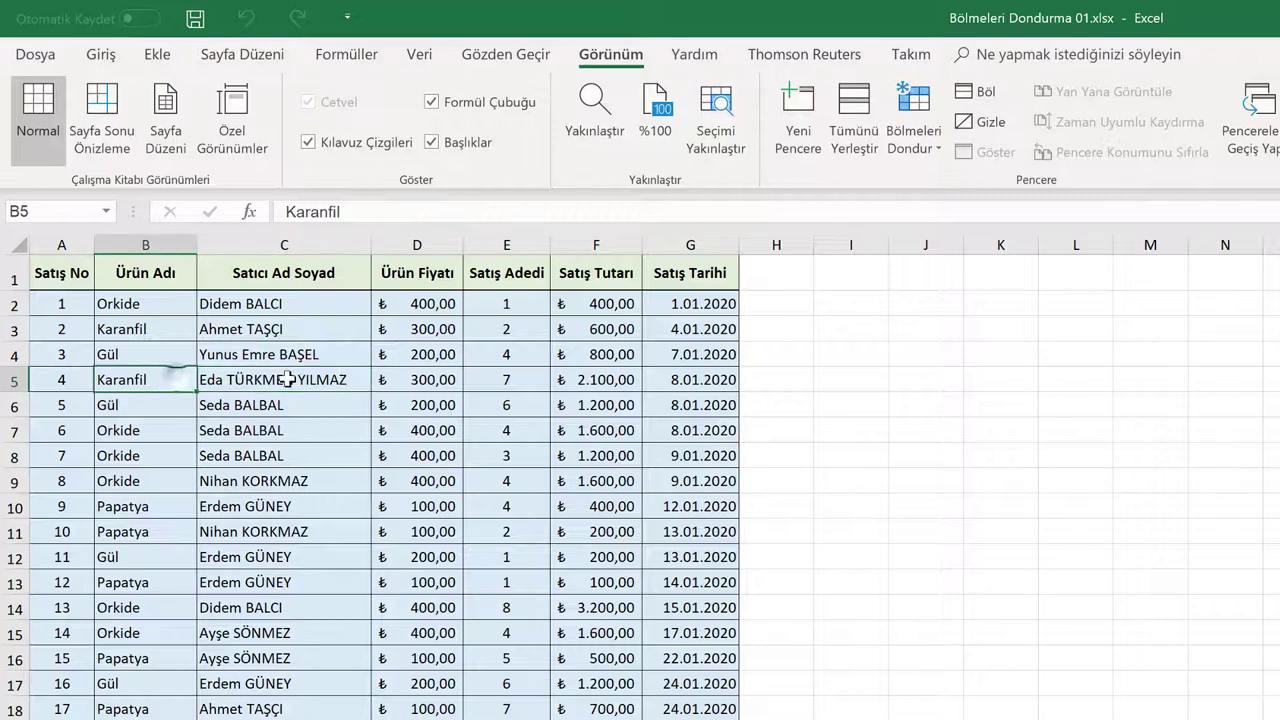
pyautogui.click(290, 379)
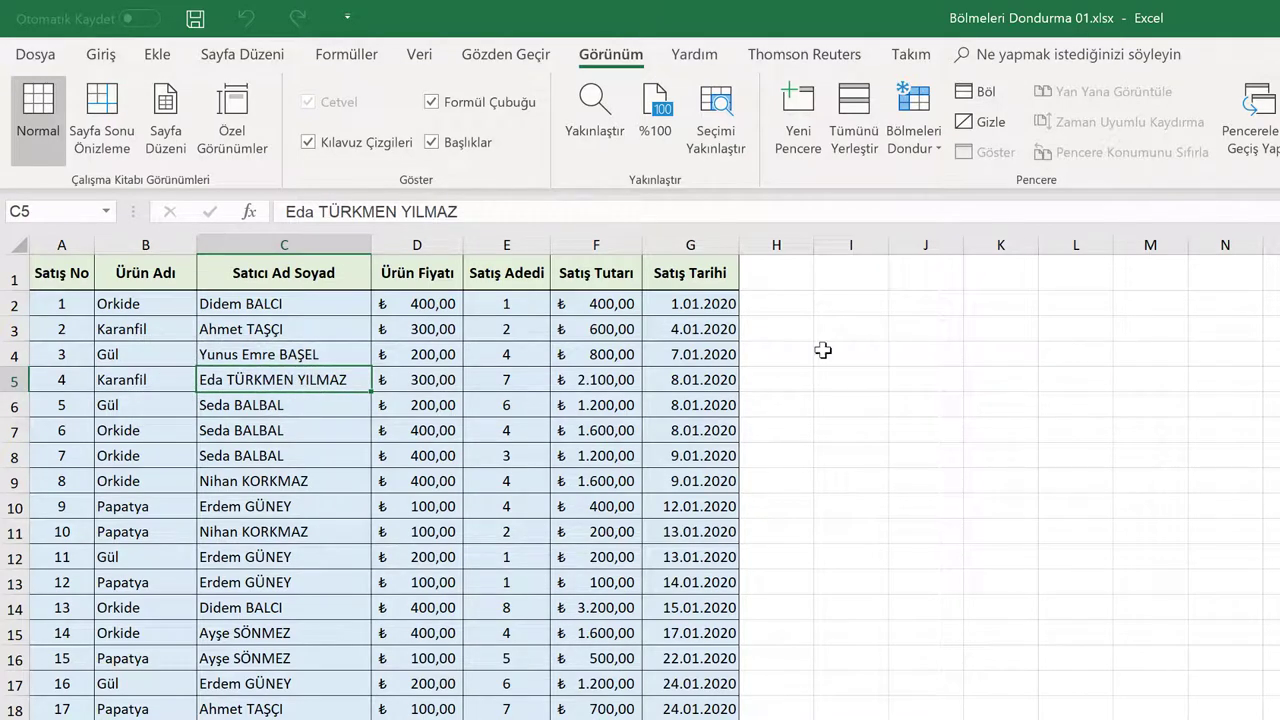
# Apply Freeze Panes at C5 to lock rows 1–4 and columns A–B
pyautogui.click(916, 147)
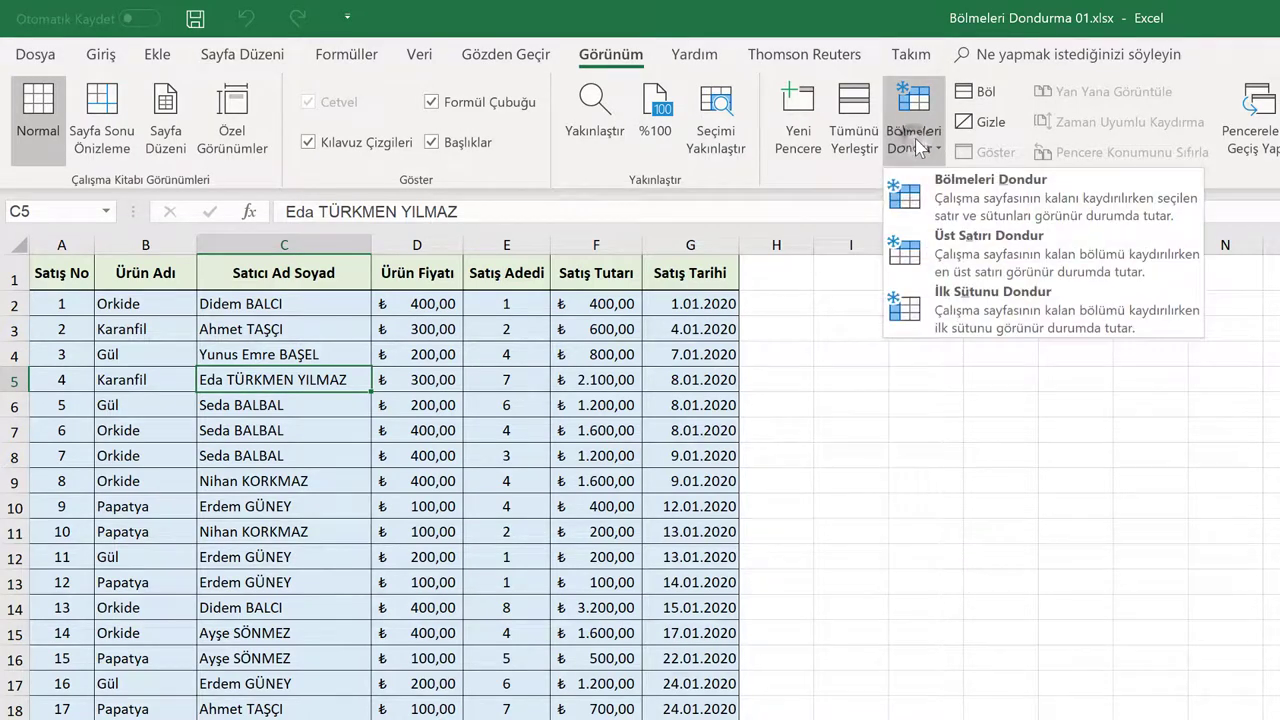
pyautogui.click(990, 207)
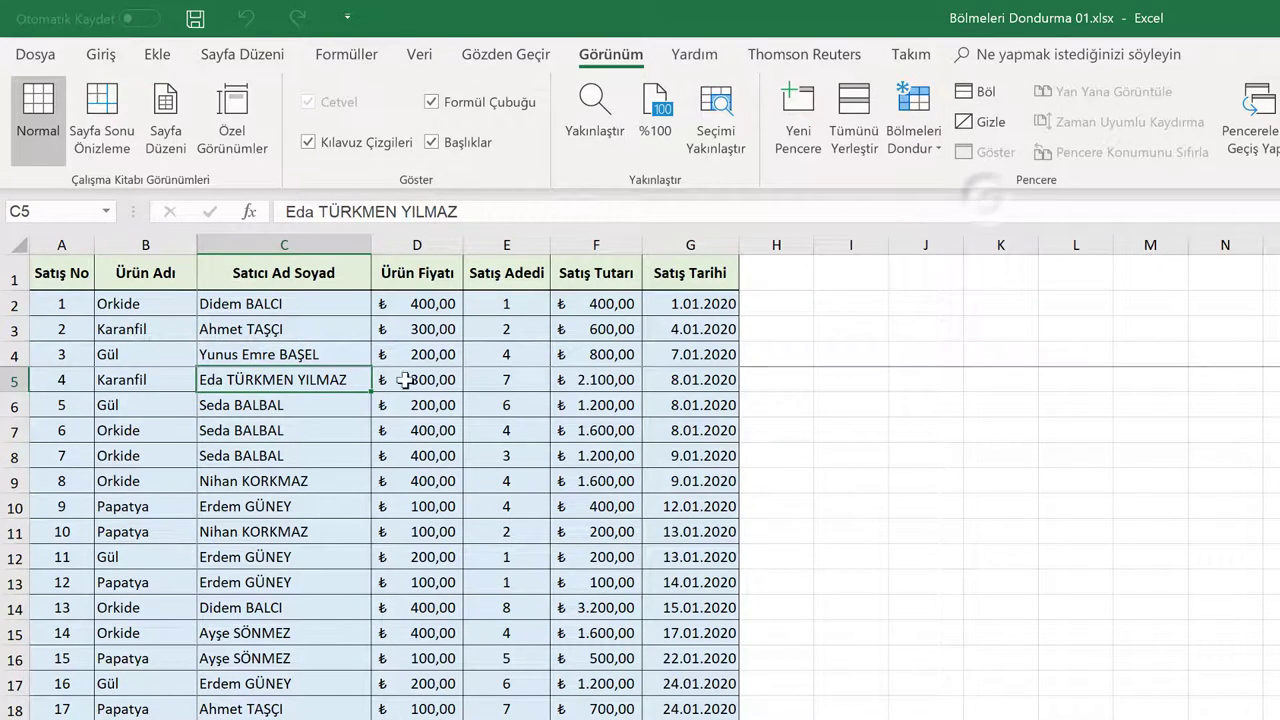
pyautogui.click(290, 405)
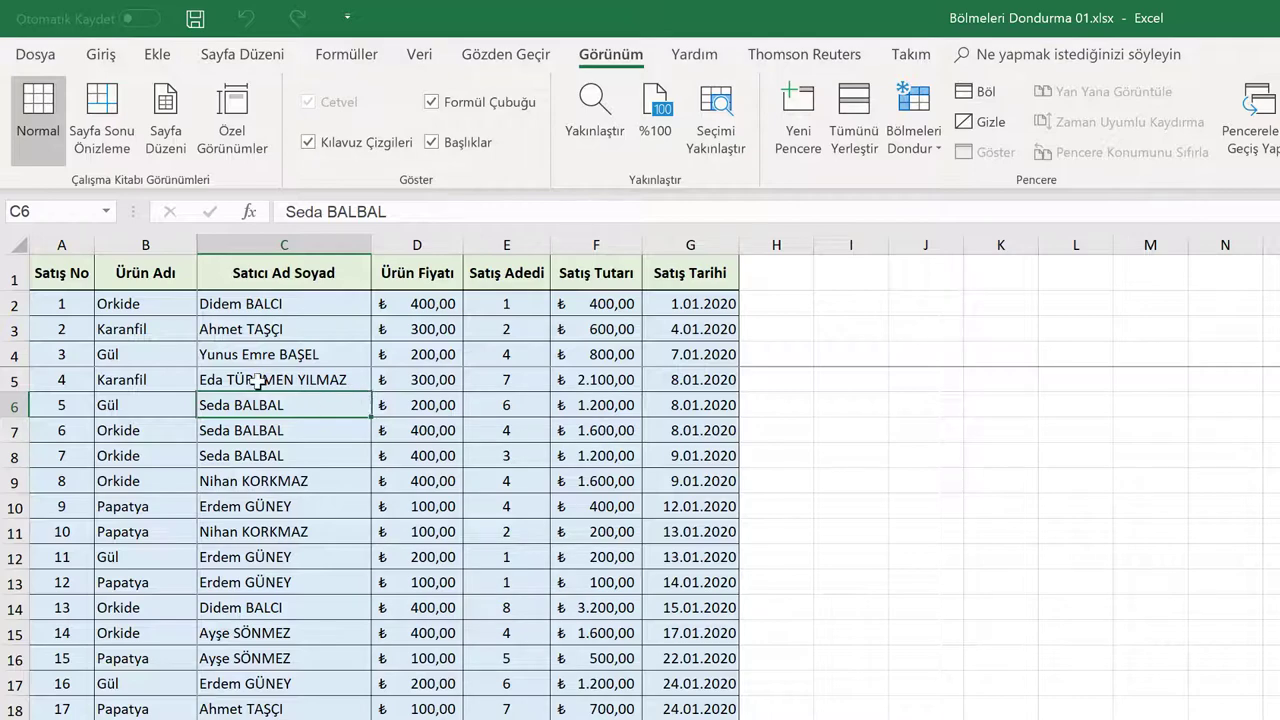
# Scroll down to row 17 and move right past the table to confirm rows and columns stay fixed
pyautogui.scroll(-1, 352, 418)
pyautogui.scroll(-1, 352, 418)
pyautogui.scroll(-1, 352, 418)
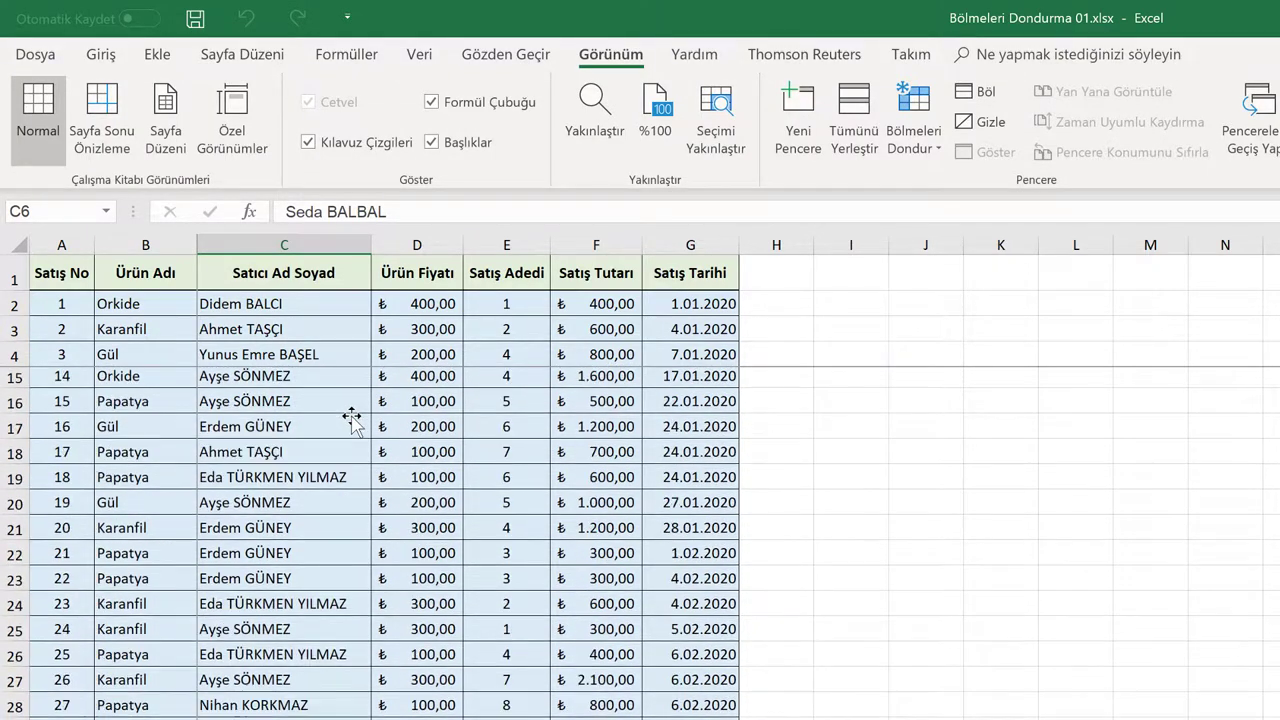
pyautogui.scroll(-1, 352, 418)
pyautogui.click(279, 385)
pyautogui.press('Right')
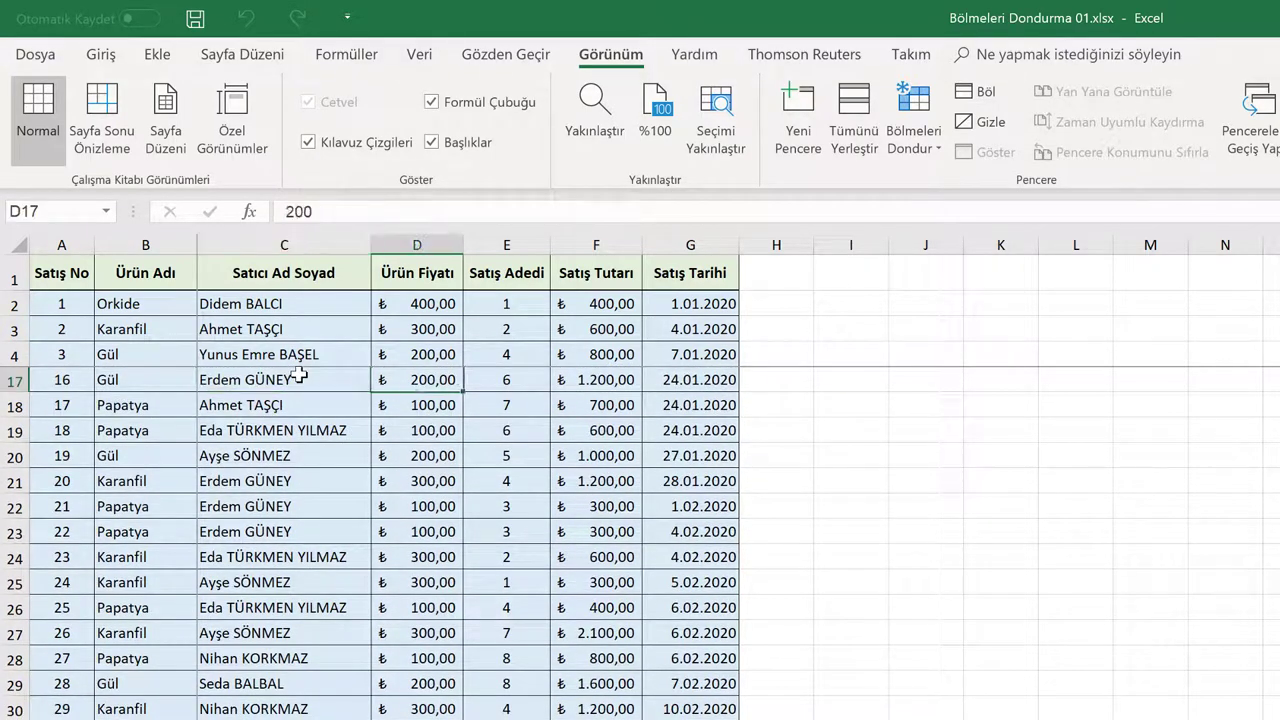
pyautogui.press('Right')
pyautogui.press('Right')
pyautogui.press('Right')
pyautogui.press('Right')
pyautogui.press('Right')
pyautogui.press('Right')
pyautogui.press('Right')
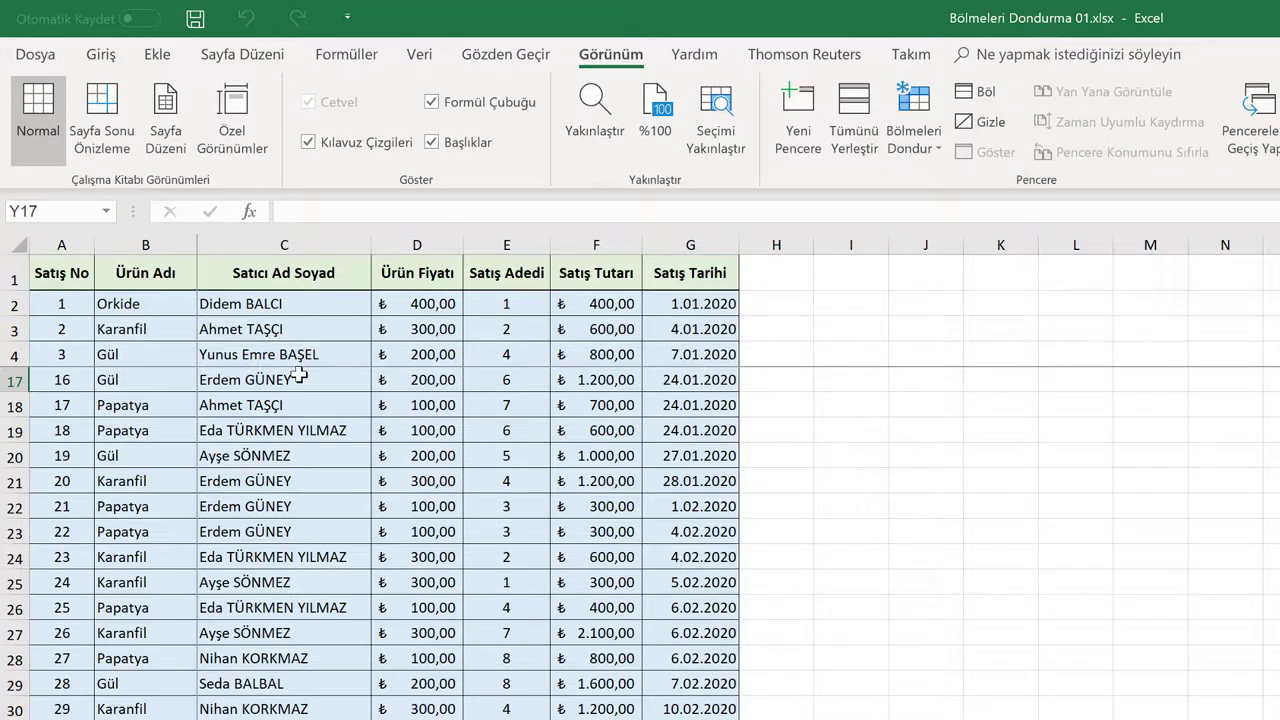
pyautogui.press('Right')
pyautogui.press('Right')
pyautogui.press('Right')
pyautogui.hscroll(1, 299, 374)
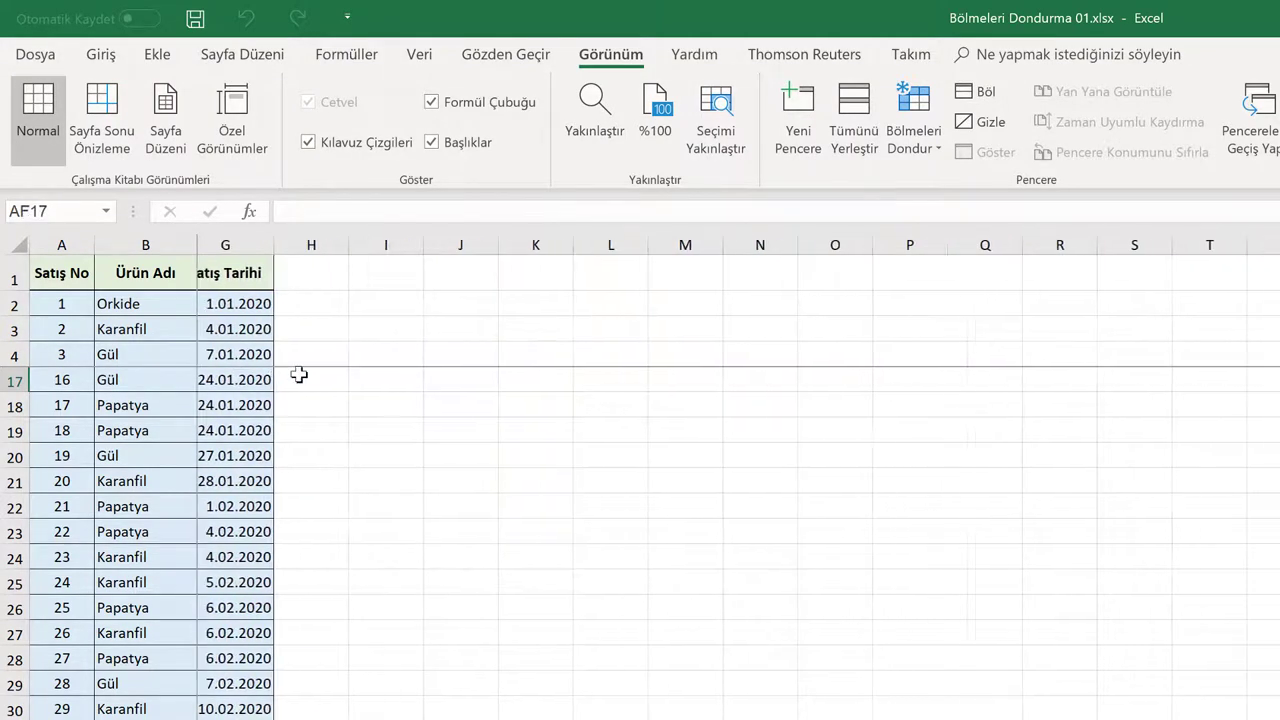
pyautogui.hscroll(2, 299, 374)
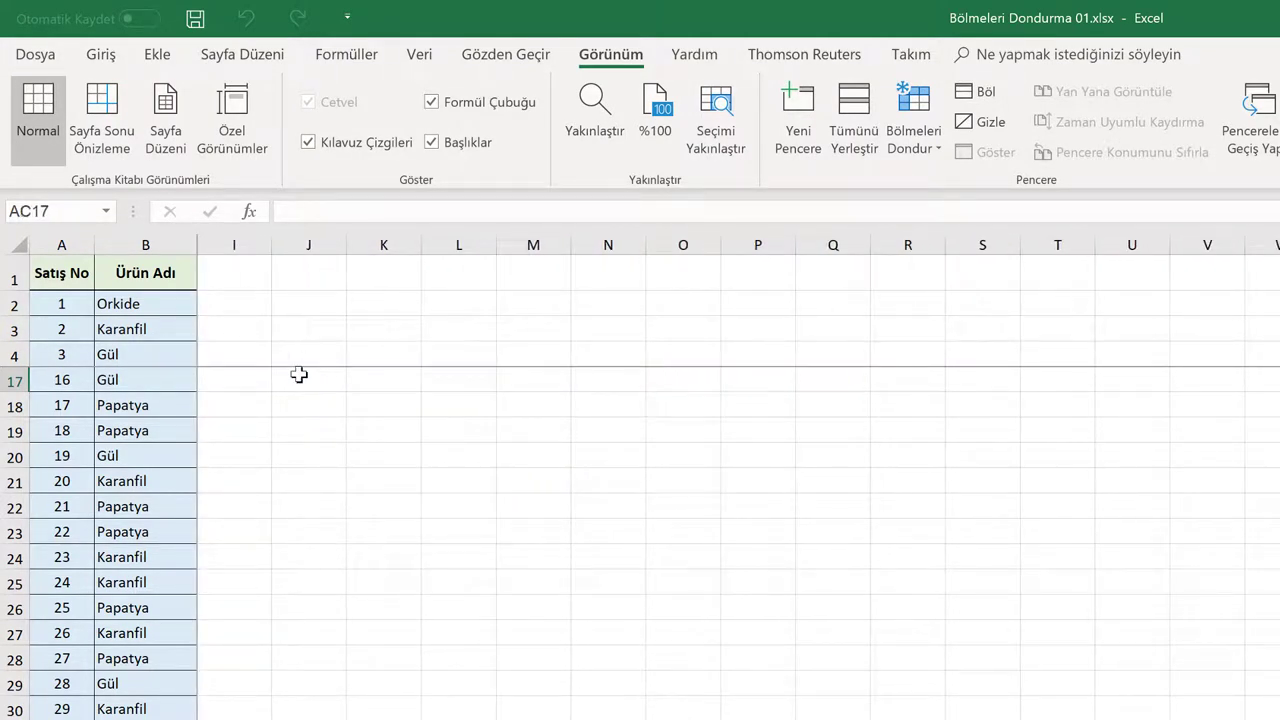
pyautogui.press('Left')
pyautogui.press('Left')
pyautogui.press('Left')
pyautogui.press('Left')
pyautogui.press('Left')
pyautogui.press('Left')
pyautogui.press('Left')
pyautogui.press('Left')
pyautogui.press('Left')
pyautogui.press('Left')
pyautogui.press('Left')
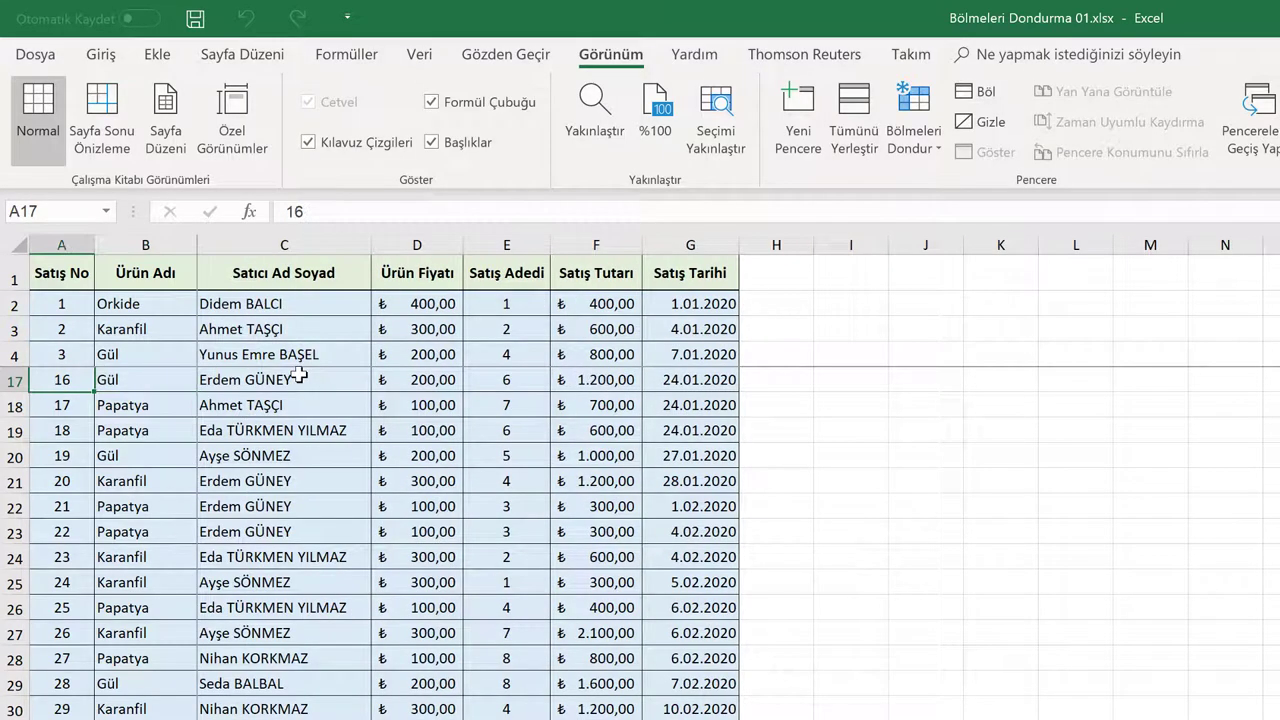
# Remove the C5 freeze with Unfreeze Panes
pyautogui.click(355, 326)
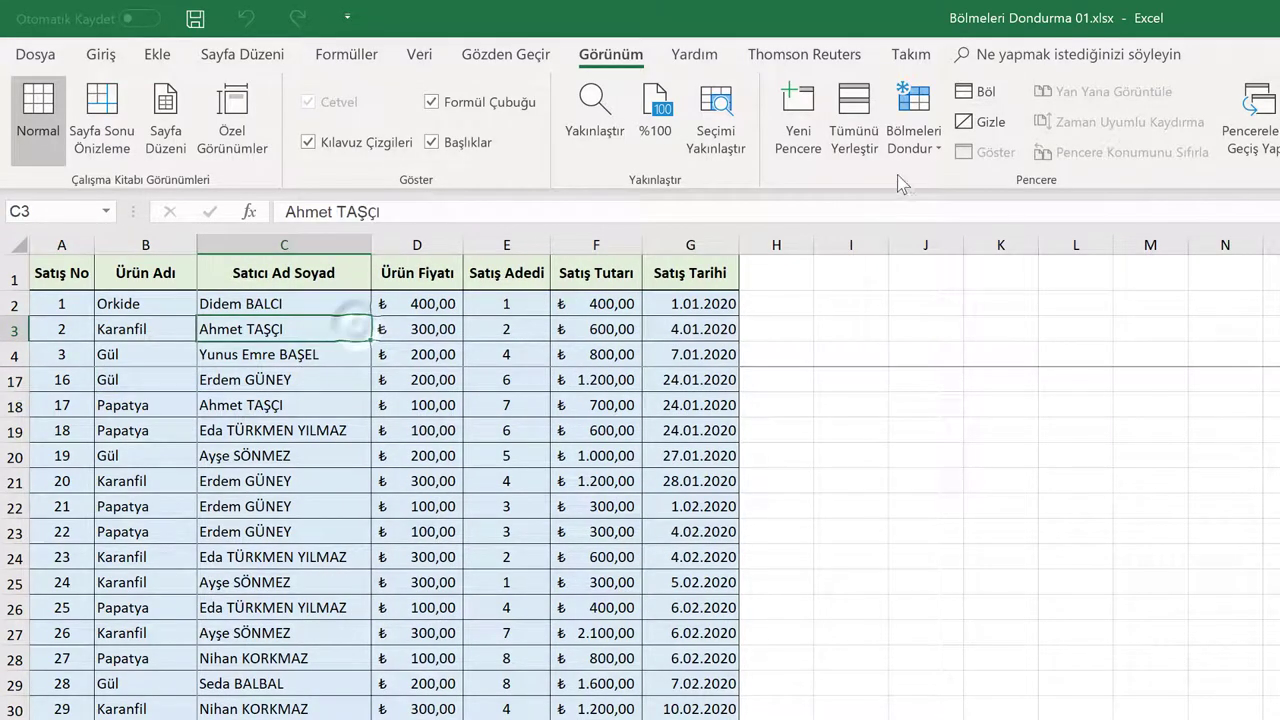
pyautogui.click(912, 130)
pyautogui.click(941, 193)
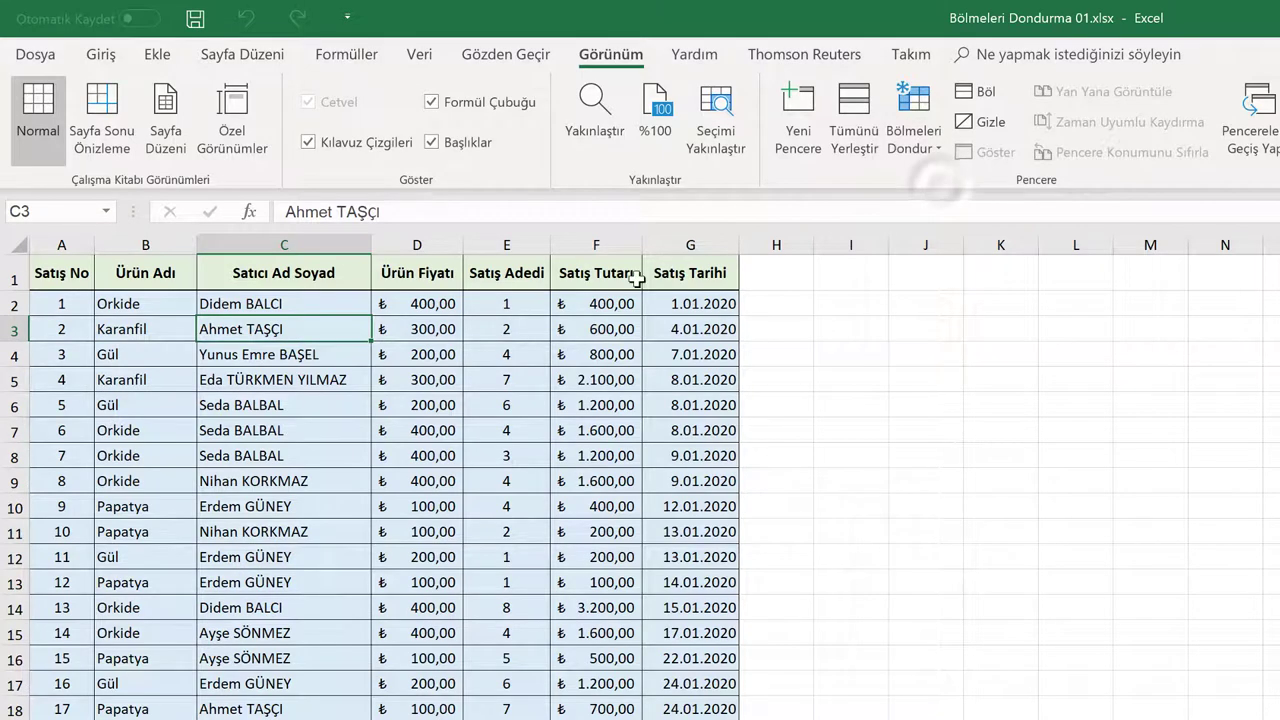
# Apply Freeze Top Row and scroll to confirm header row 1 stays in place
pyautogui.click(912, 138)
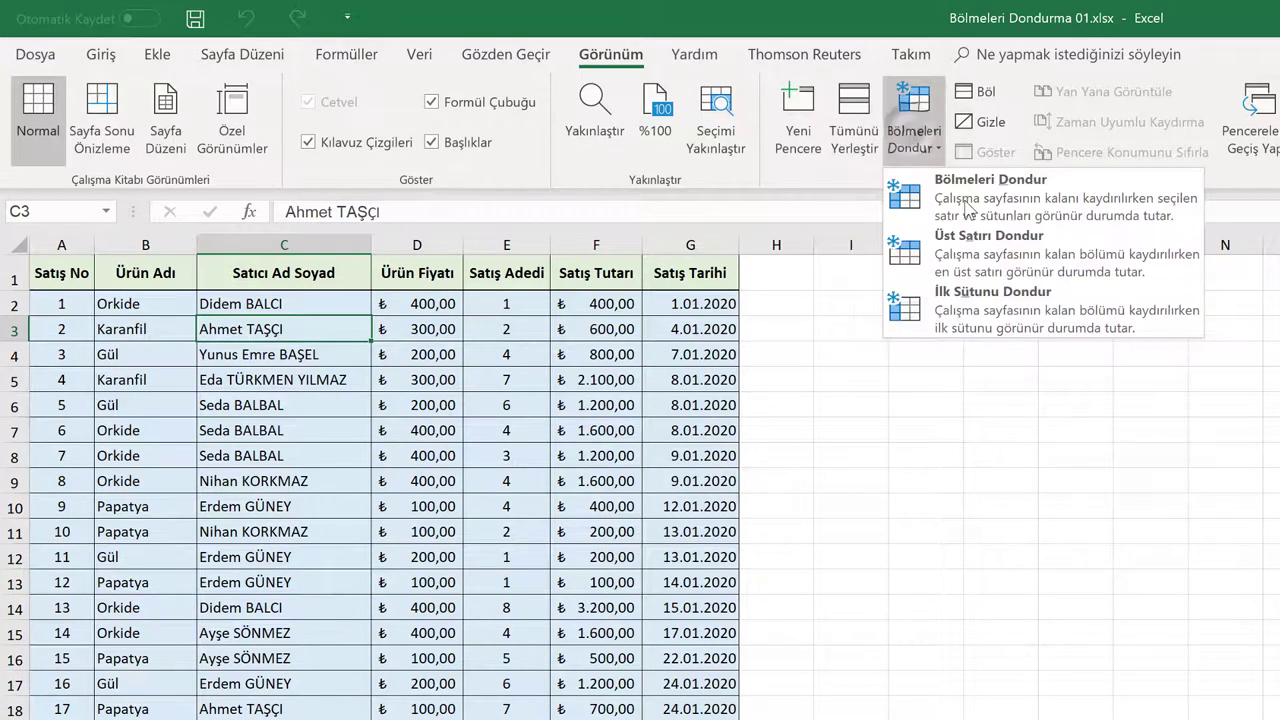
pyautogui.click(978, 258)
pyautogui.click(600, 430)
pyautogui.scroll(-2, 605, 425)
pyautogui.scroll(-3, 608, 420)
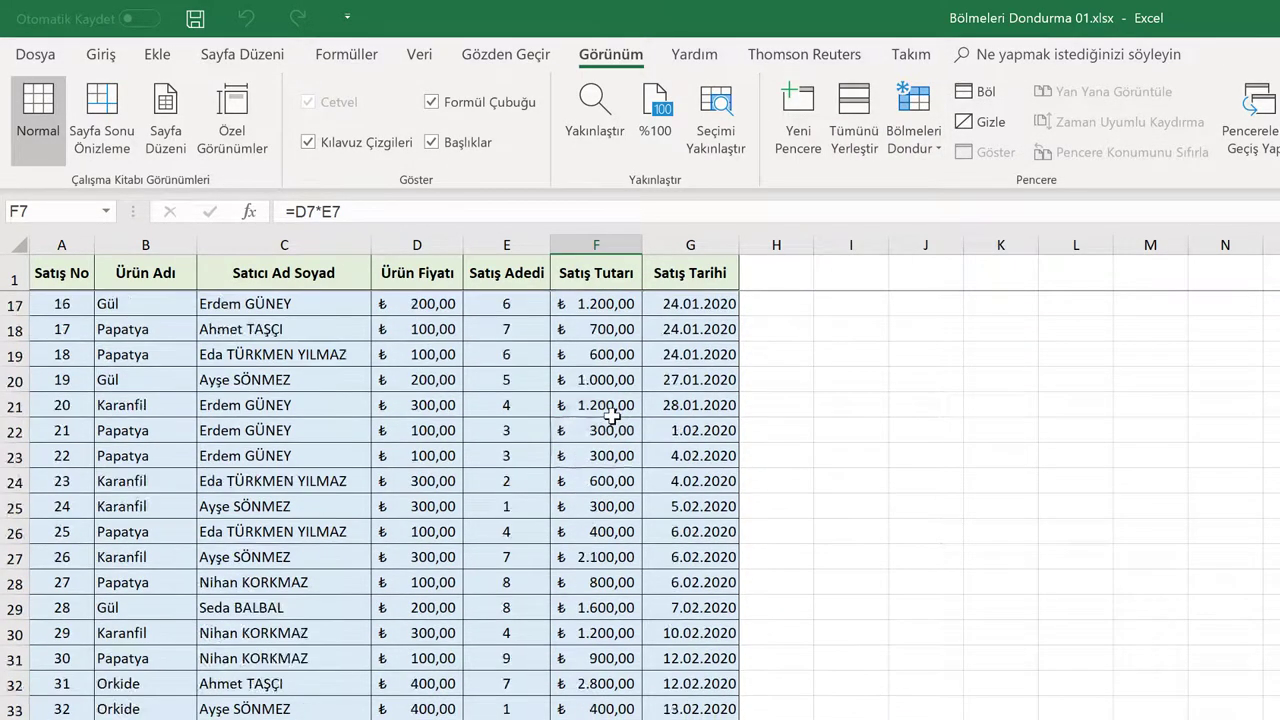
pyautogui.scroll(5, 610, 422)
pyautogui.click(788, 310)
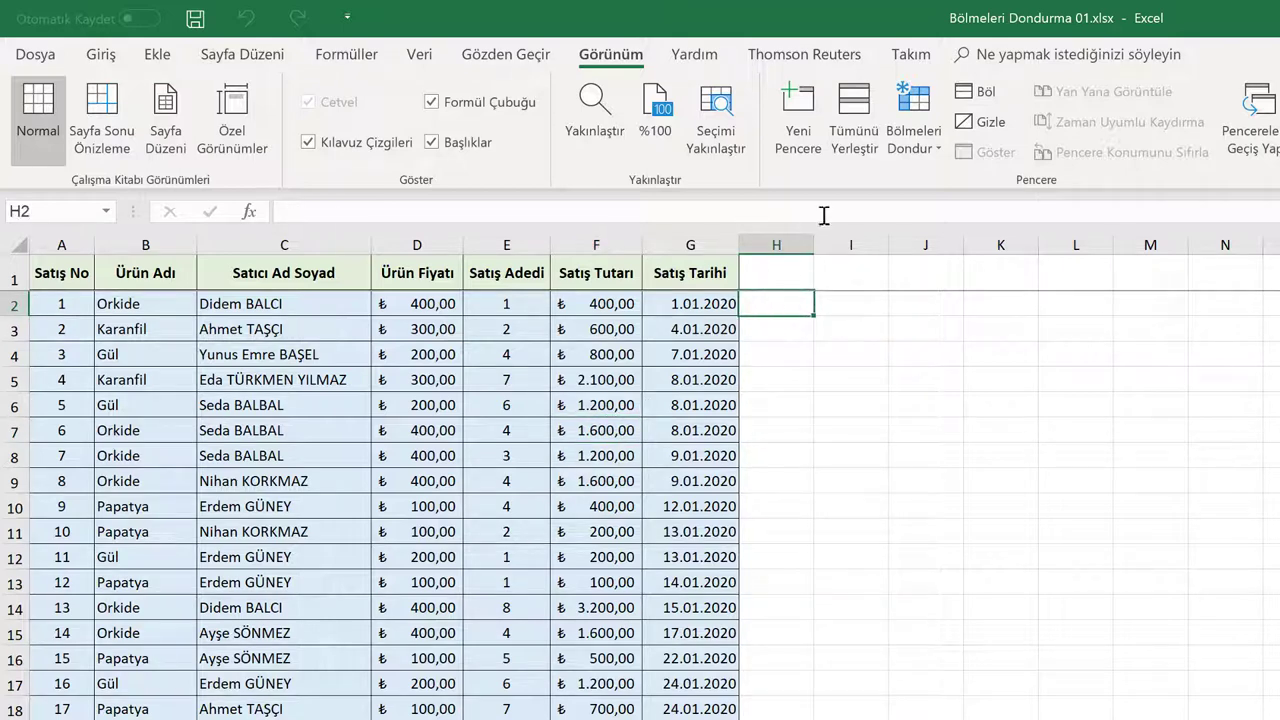
# Add the Freeze Panes (Bölmeleri Dondur) button to the Quick Access Toolbar
pyautogui.click(914, 140)
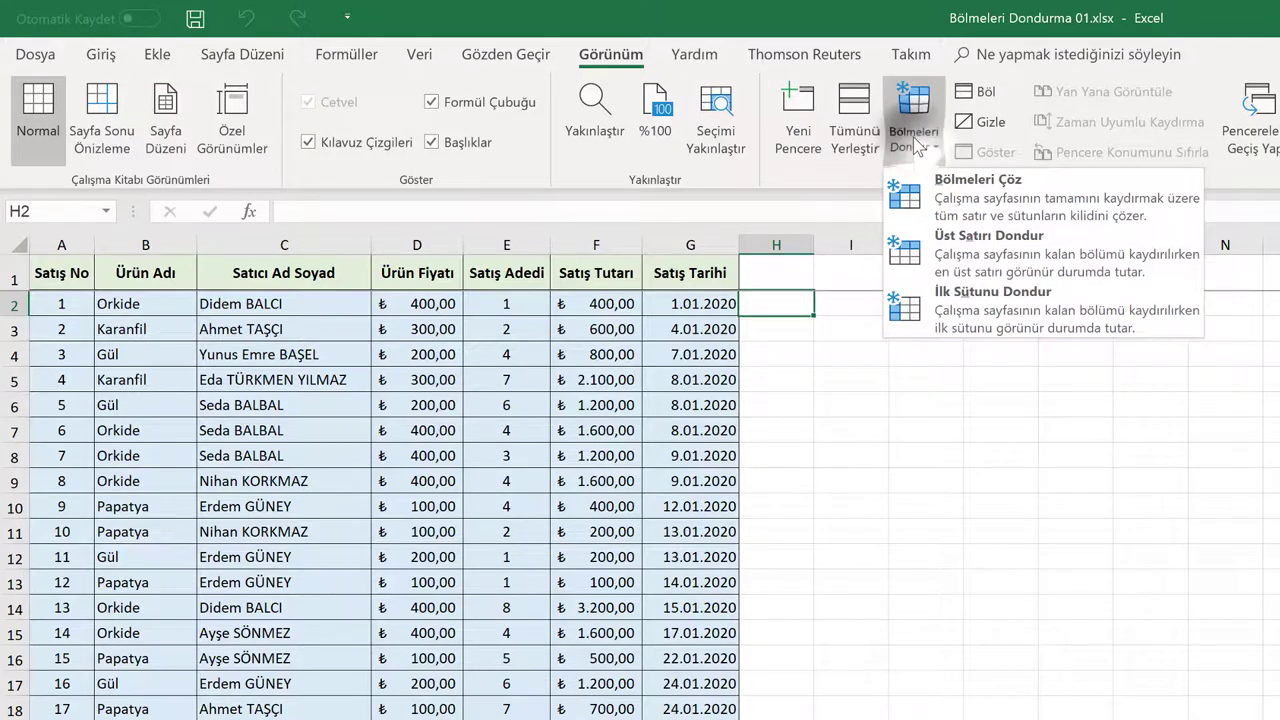
pyautogui.rightClick(915, 144)
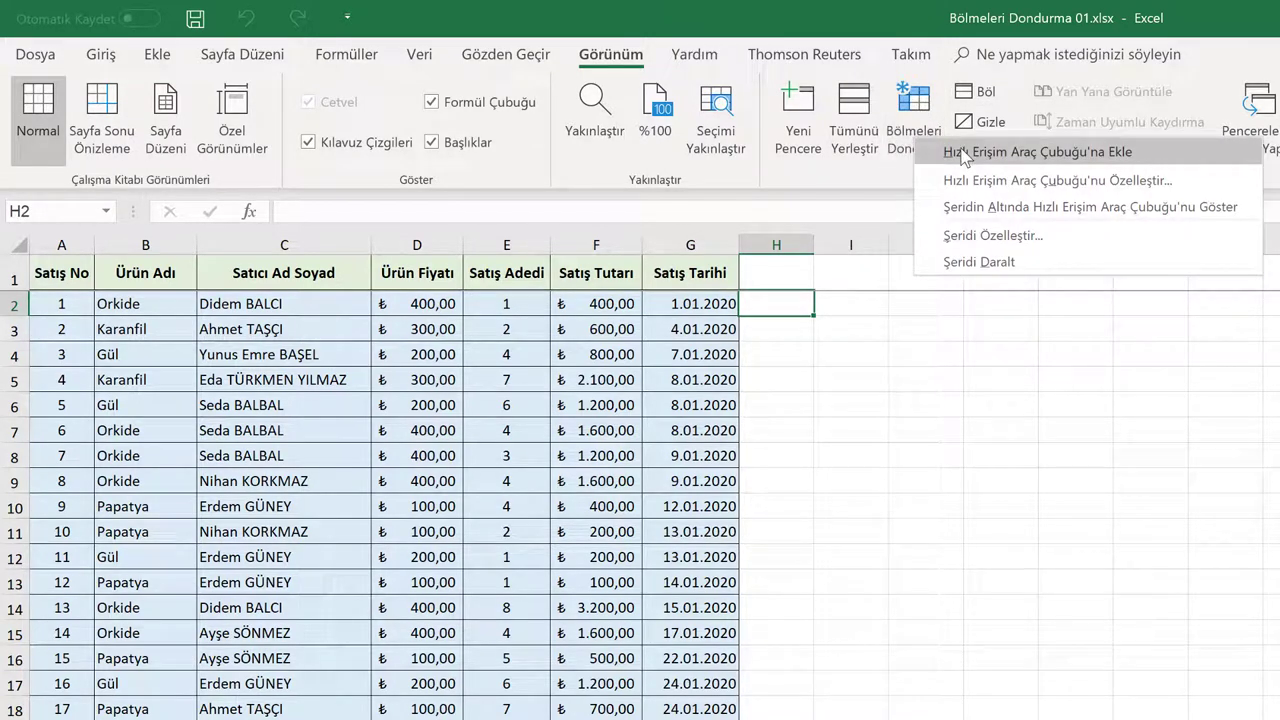
pyautogui.click(962, 152)
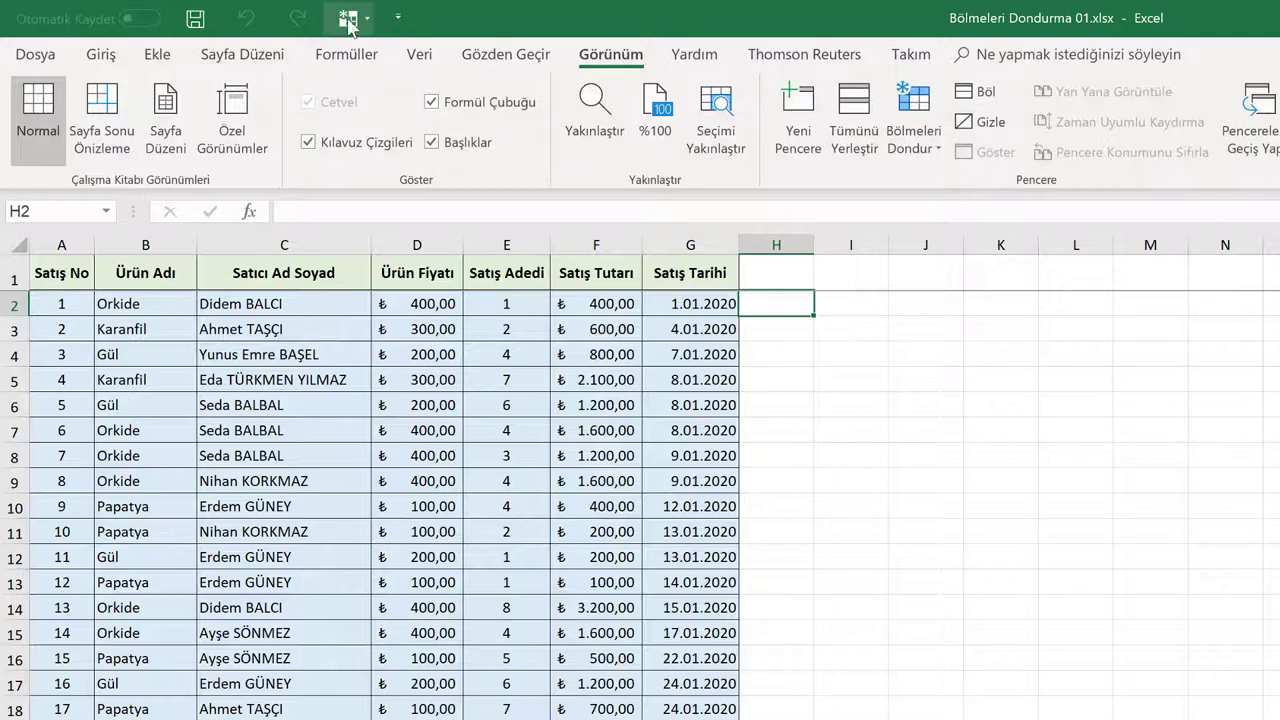
# Scroll the sheet from cell F4 to confirm the header row remains frozen
pyautogui.click(562, 345)
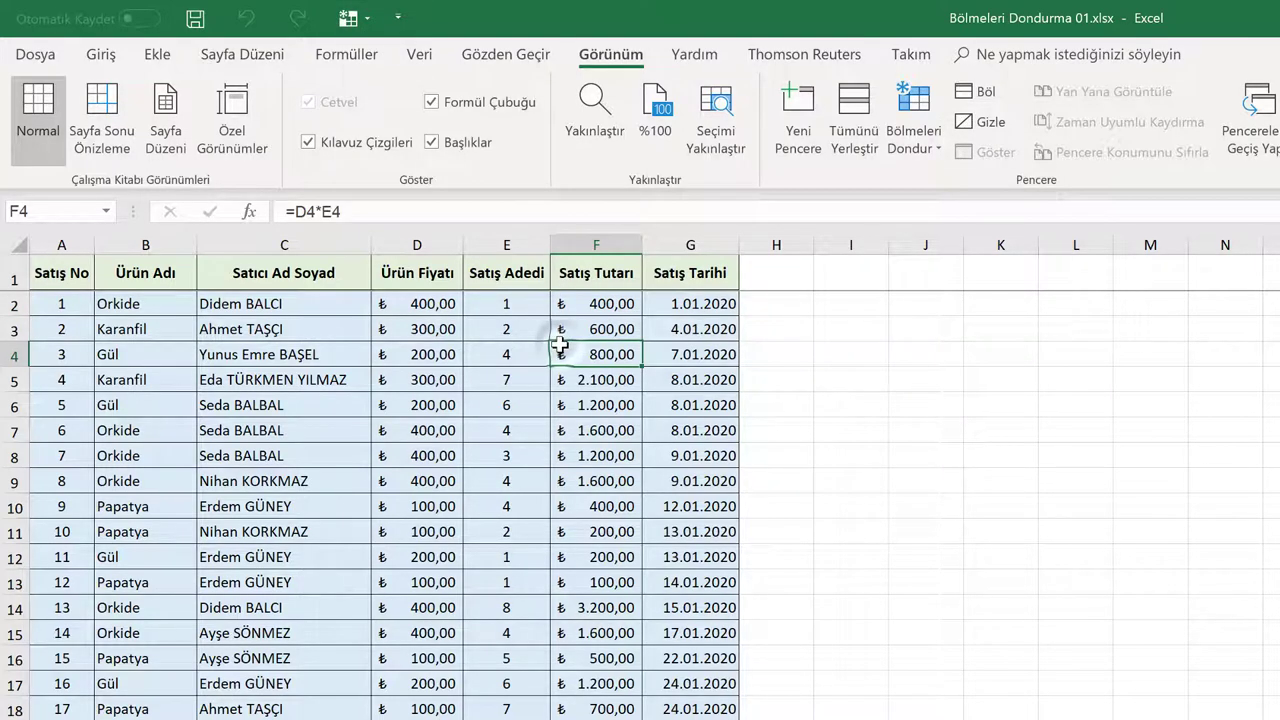
pyautogui.scroll(-2, 781, 341)
pyautogui.scroll(2, 781, 341)
pyautogui.click(798, 335)
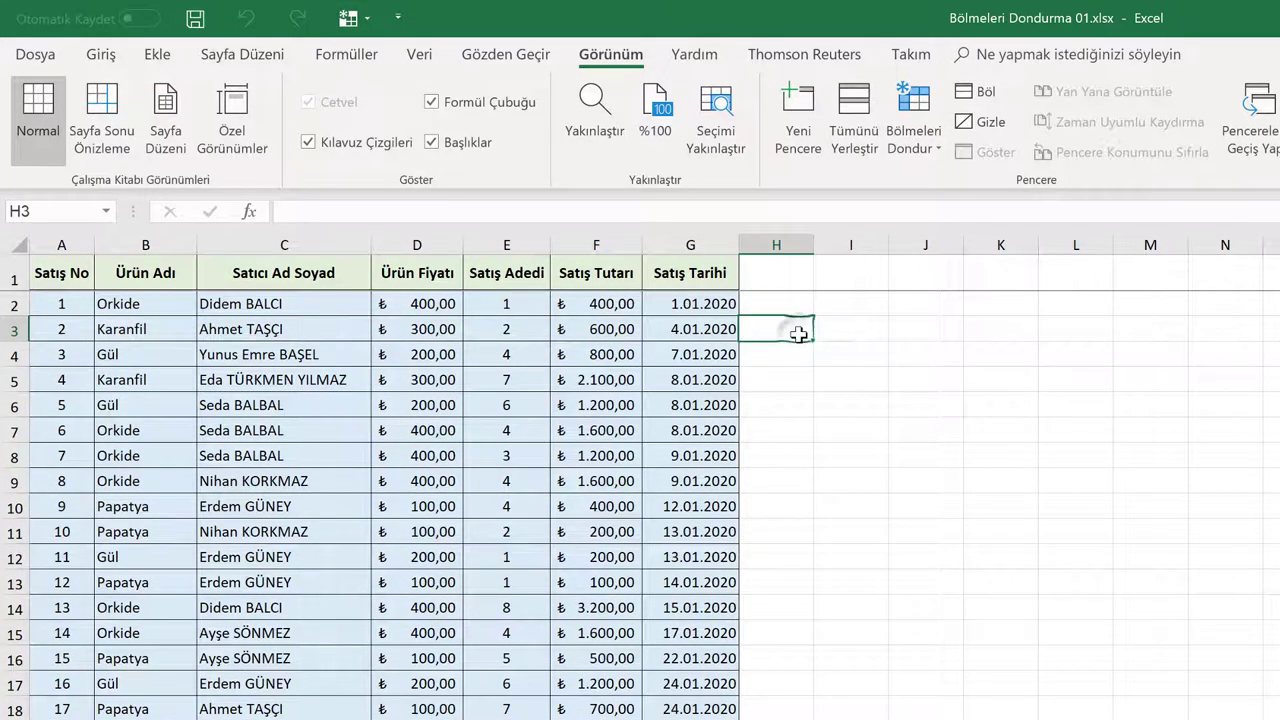